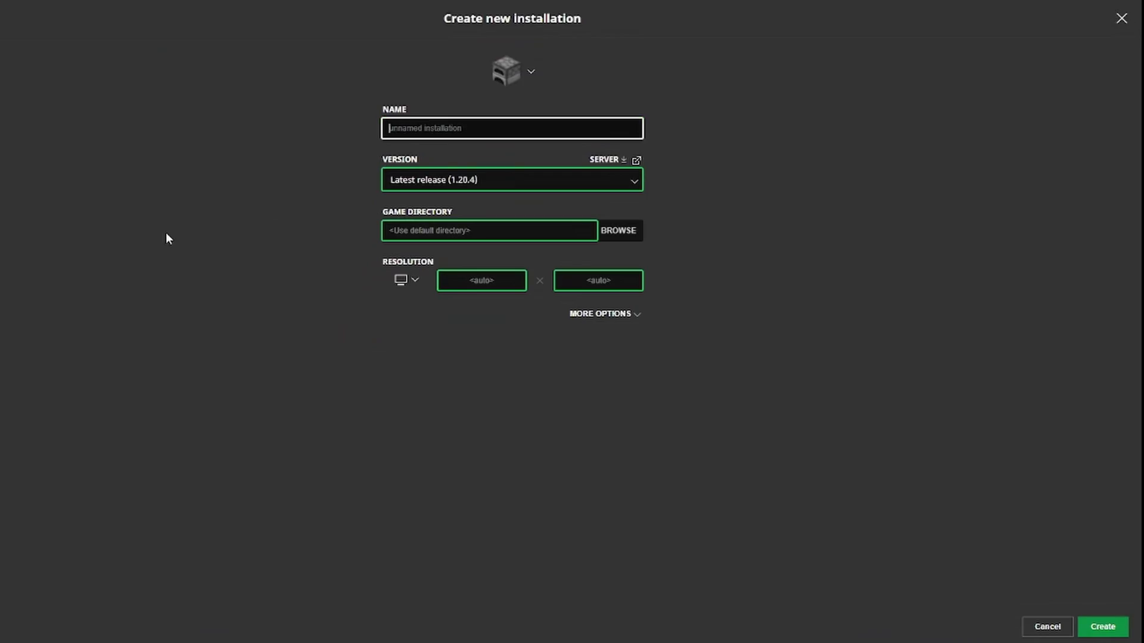
# - Name the new installation 'charmed really', keep the latest release, and enter 'roo' as game directory
pyautogui.write('charmed really')
pyautogui.click(512, 180)
pyautogui.click(512, 204)
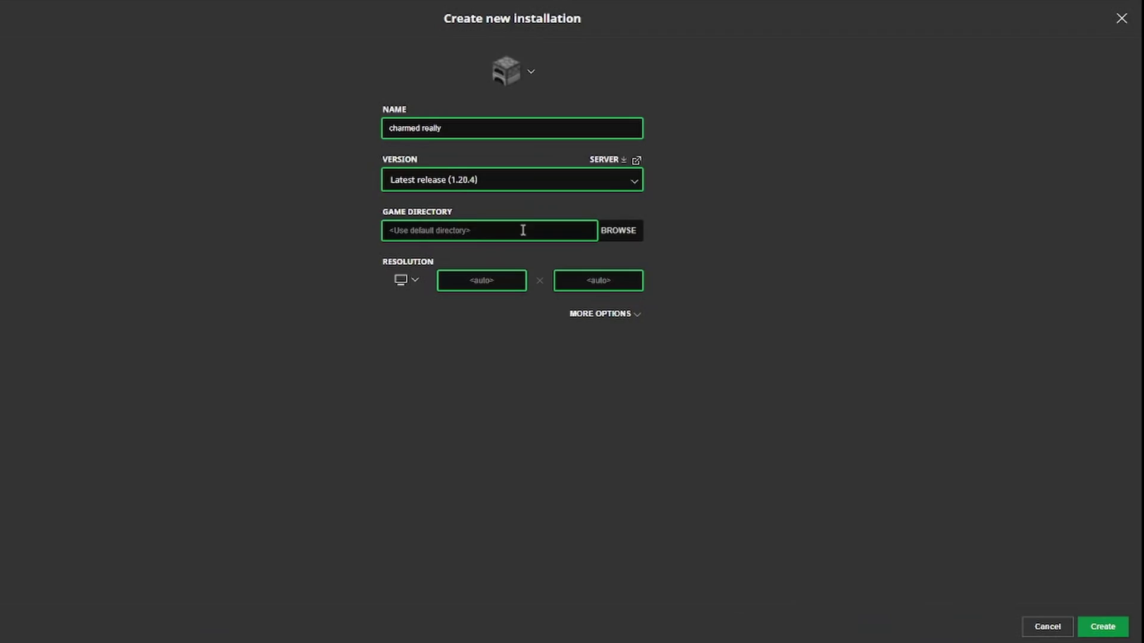
pyautogui.click(524, 230)
pyautogui.write('roo')
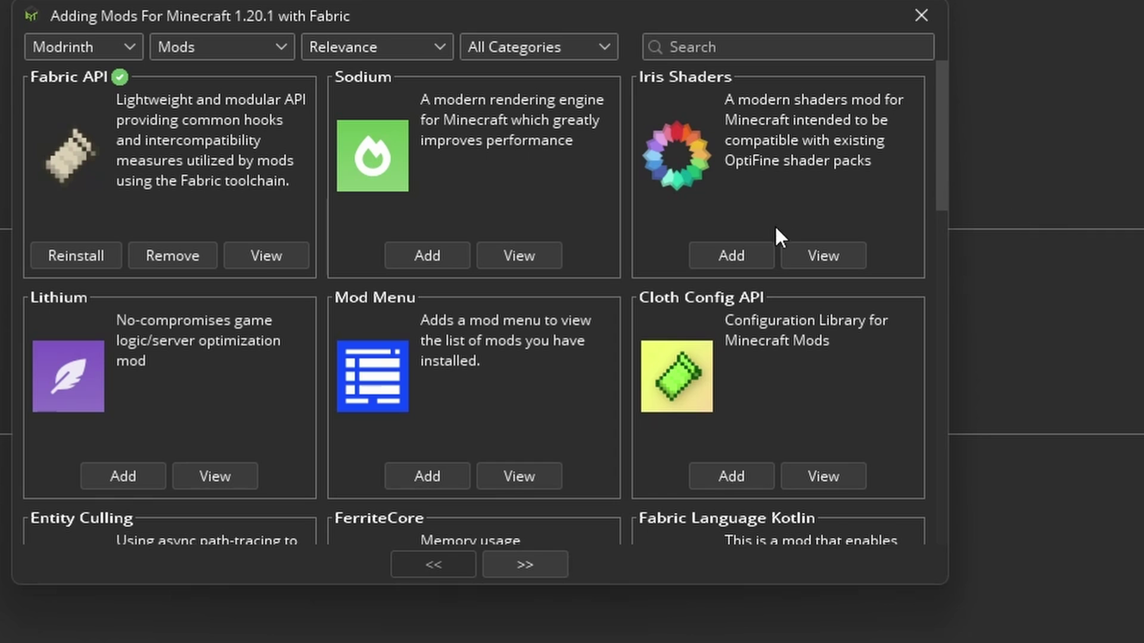
# - Add the Iris Shaders and Sodium mods to the instance
pyautogui.click(741, 252)
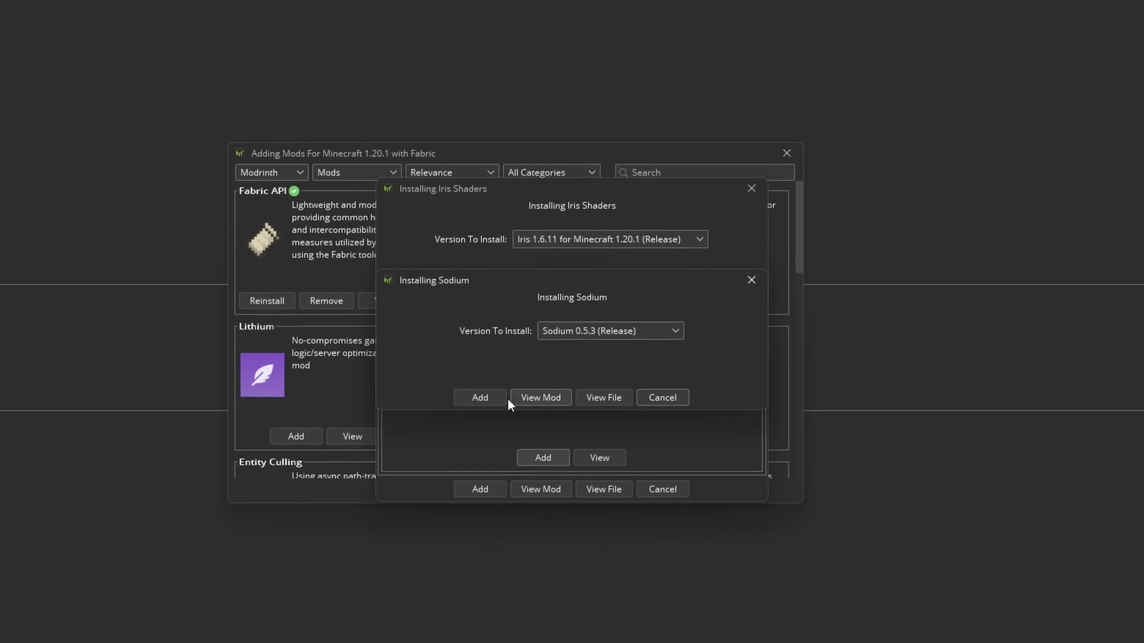
pyautogui.click(480, 399)
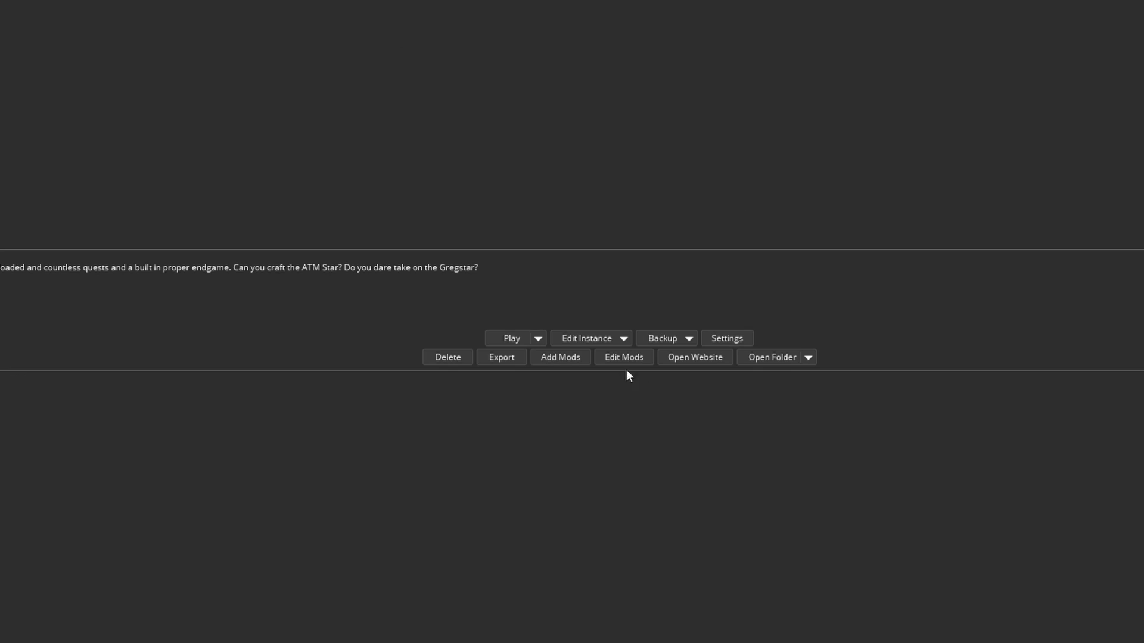
pyautogui.click(576, 355)
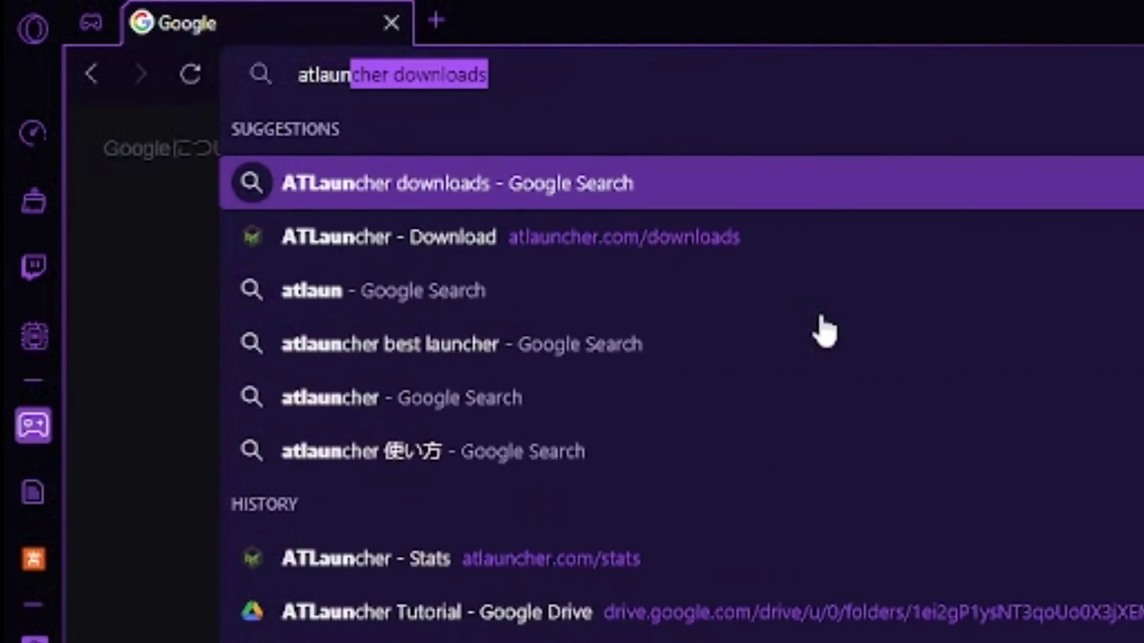
# - Load atlauncher.com/downloads in the browser to reach the installer downloads
pyautogui.write('cher.com/downloads')
pyautogui.press('Return')
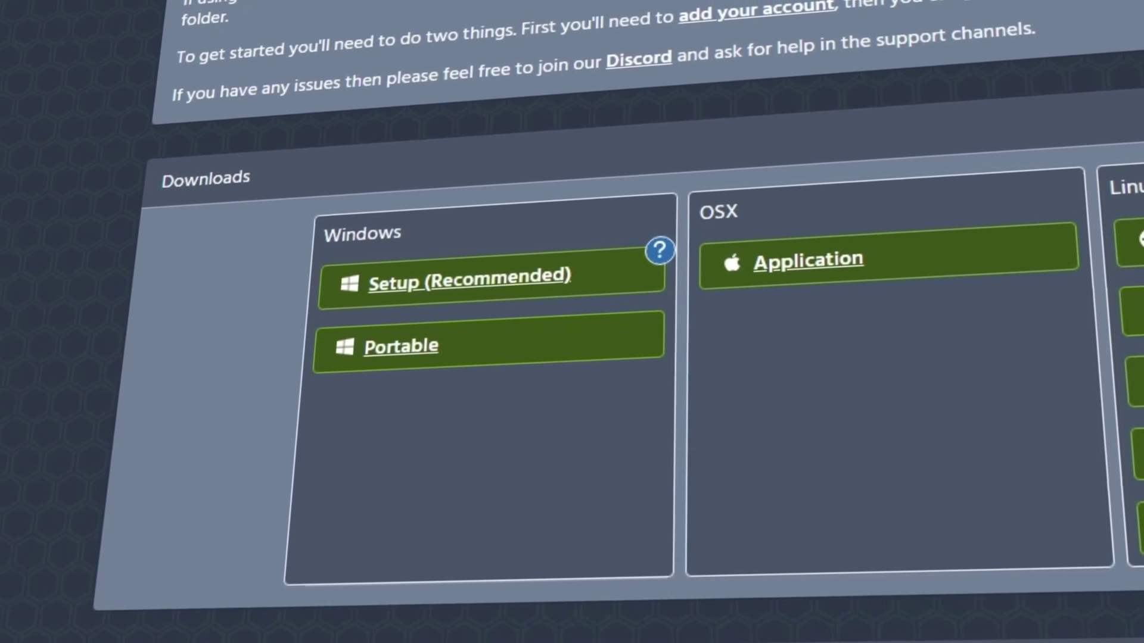
# - Run the downloaded installer, accept the license, and complete a full install including Java 17
pyautogui.doubleClick(523, 167)
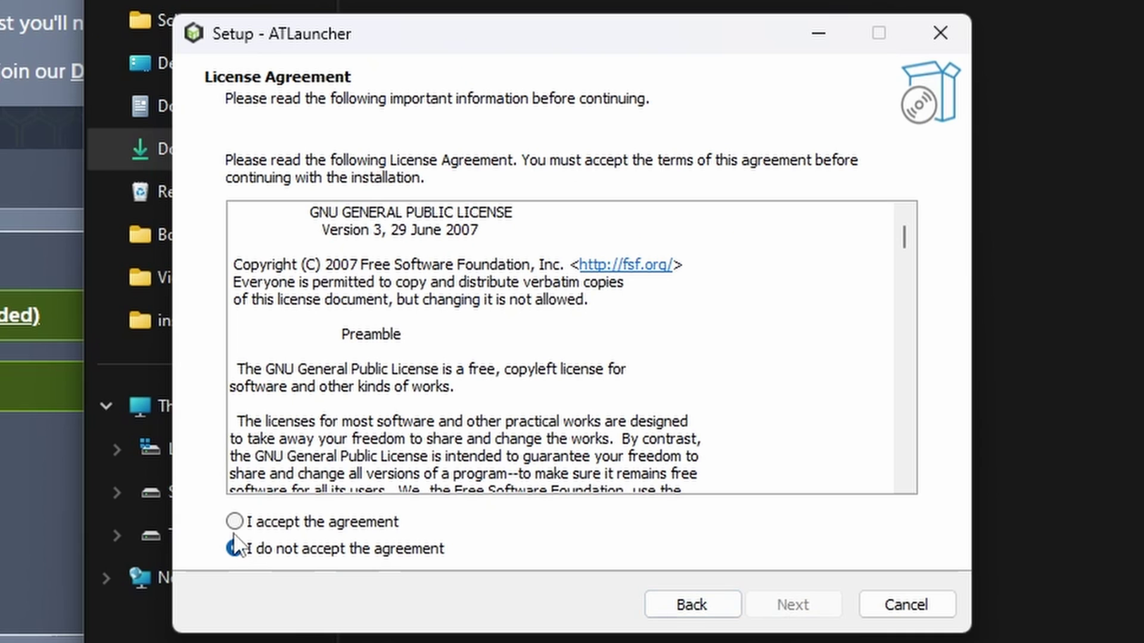
pyautogui.click(235, 522)
pyautogui.click(796, 608)
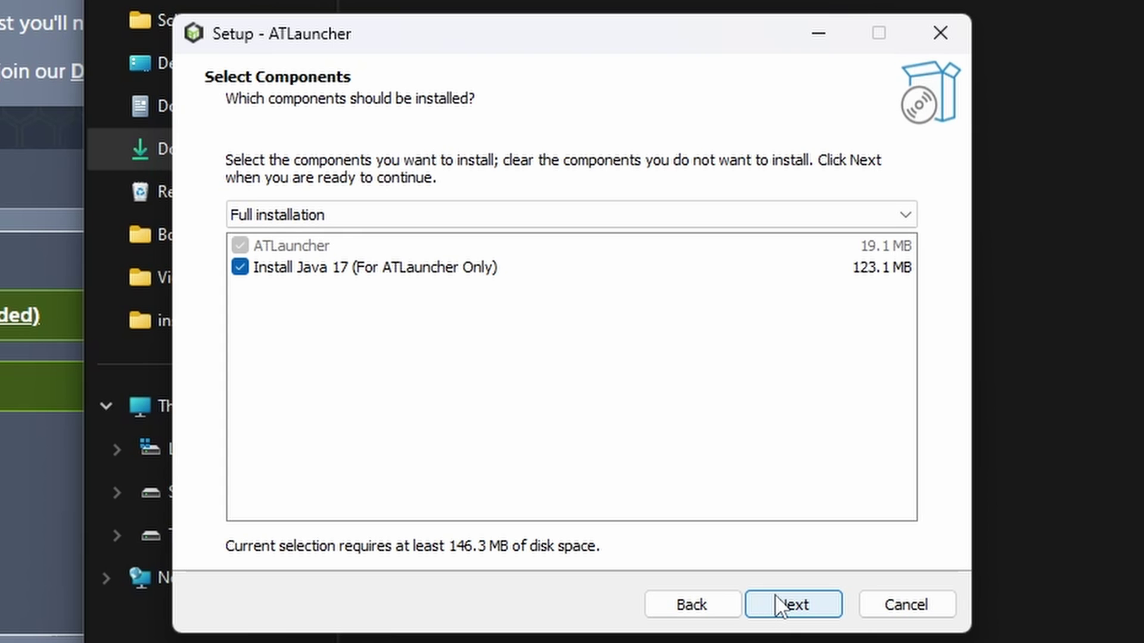
pyautogui.click(776, 604)
pyautogui.click(786, 605)
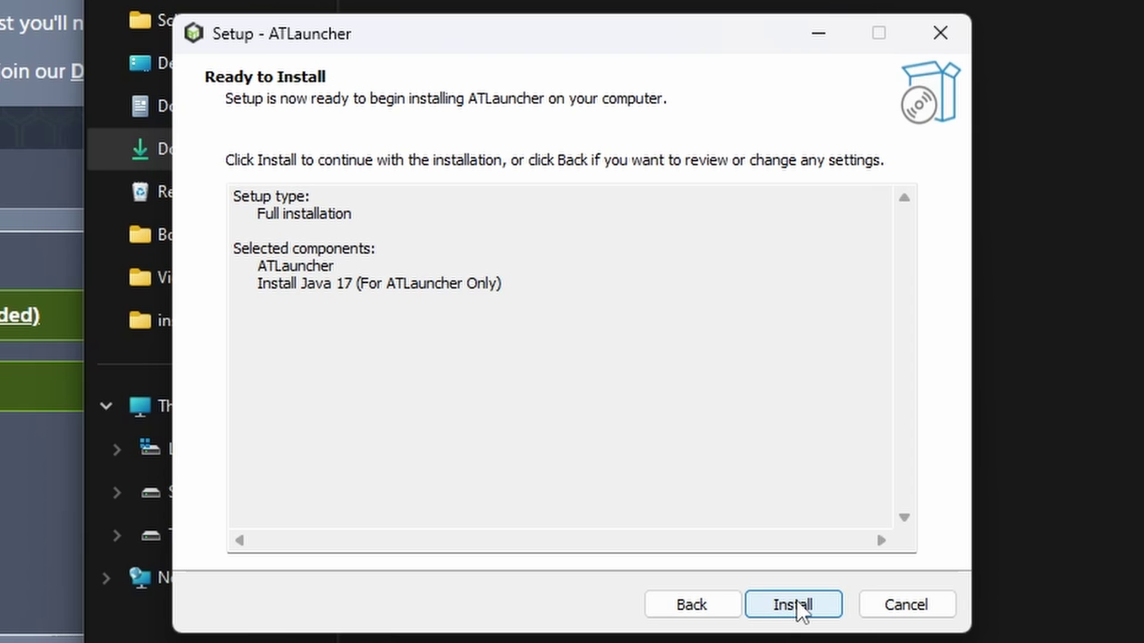
pyautogui.click(792, 605)
pyautogui.click(788, 607)
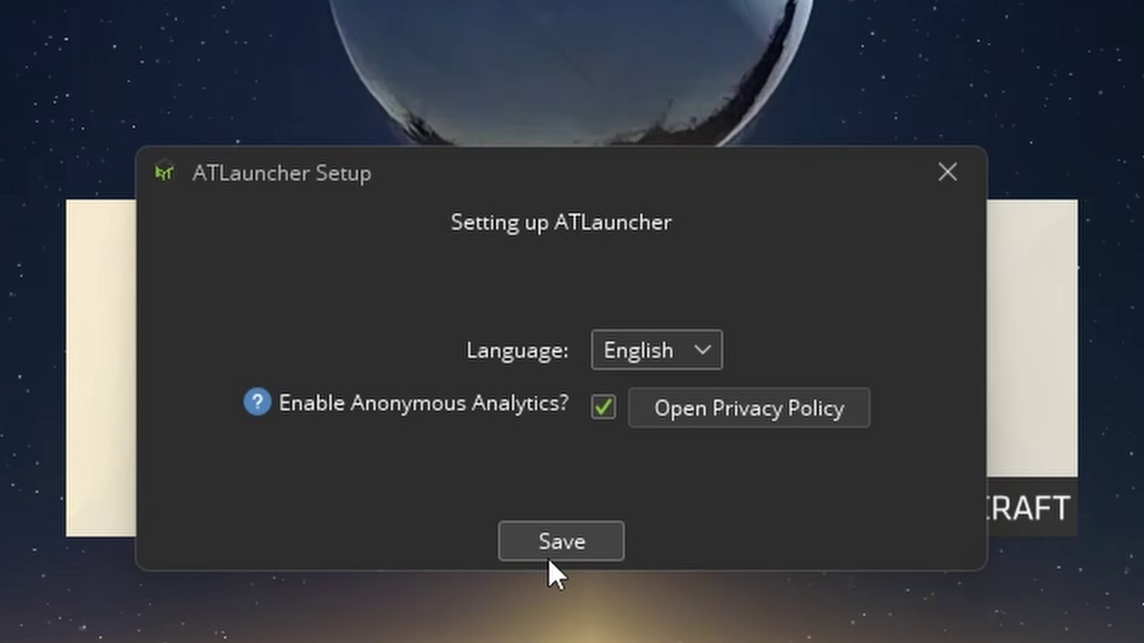
# - Save the first-run setup choices, then link the already signed-in Microsoft account under Accounts
pyautogui.click(548, 557)
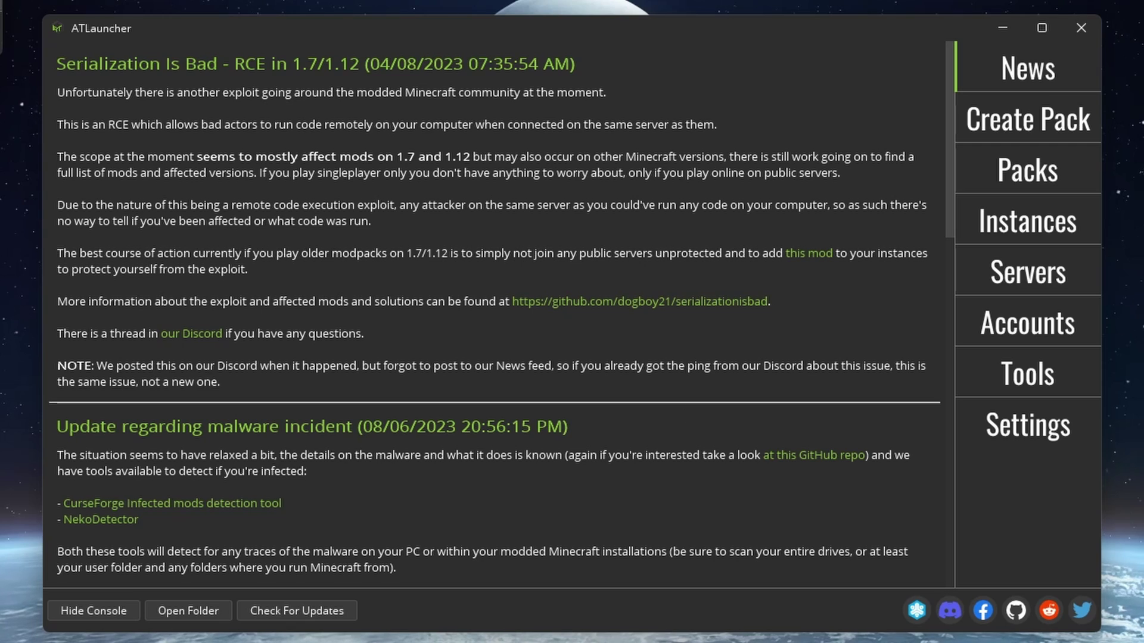
pyautogui.click(1042, 28)
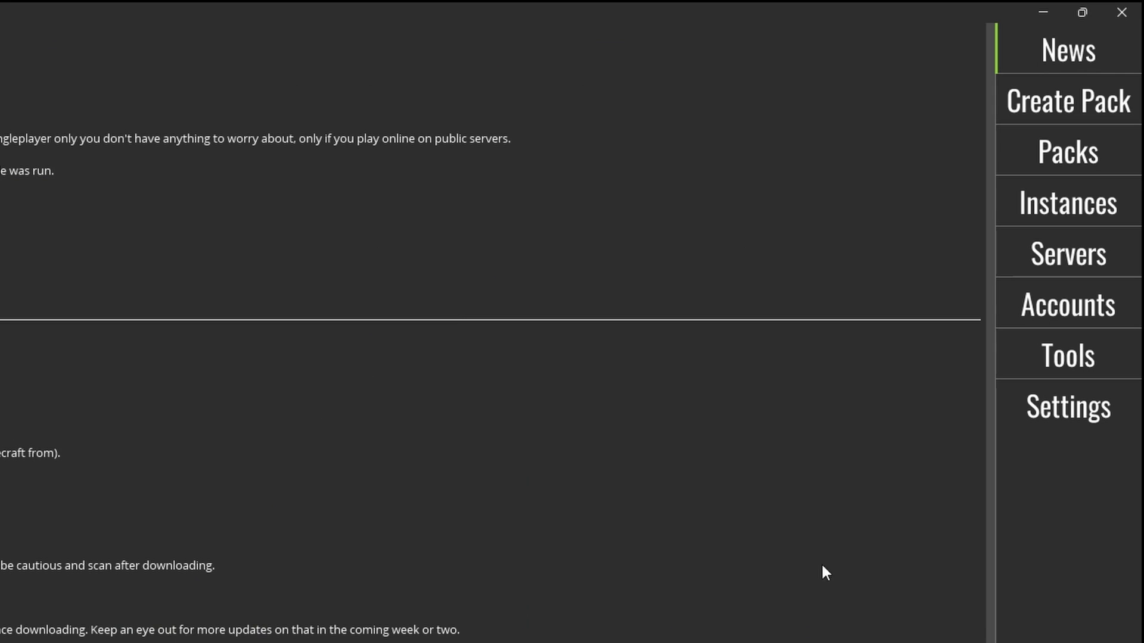
pyautogui.click(1027, 324)
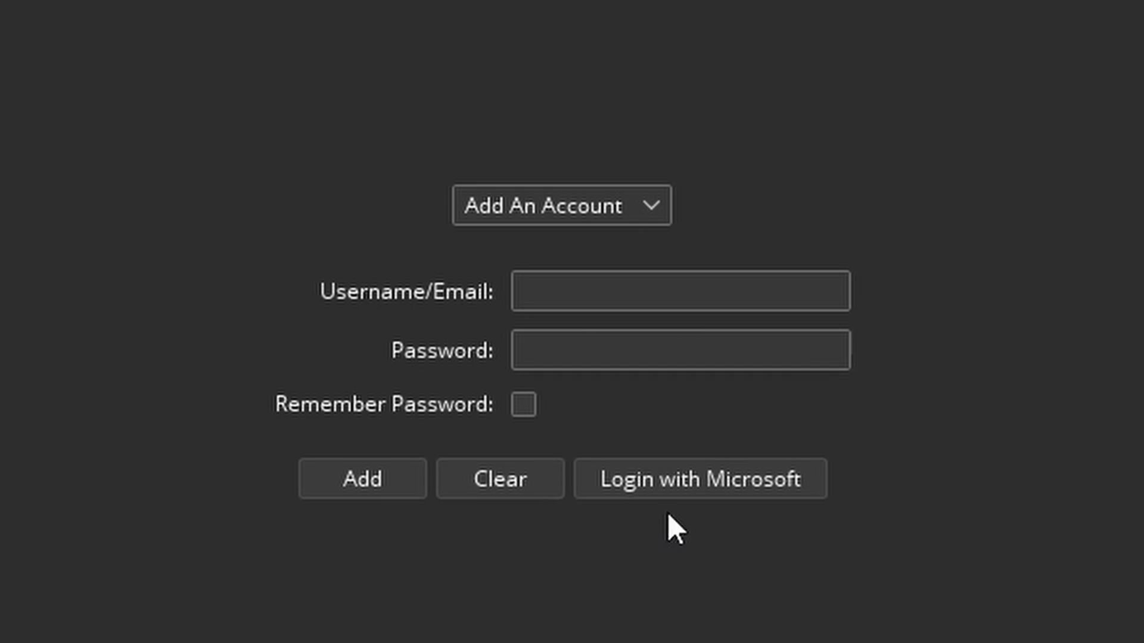
pyautogui.click(669, 491)
pyautogui.click(552, 351)
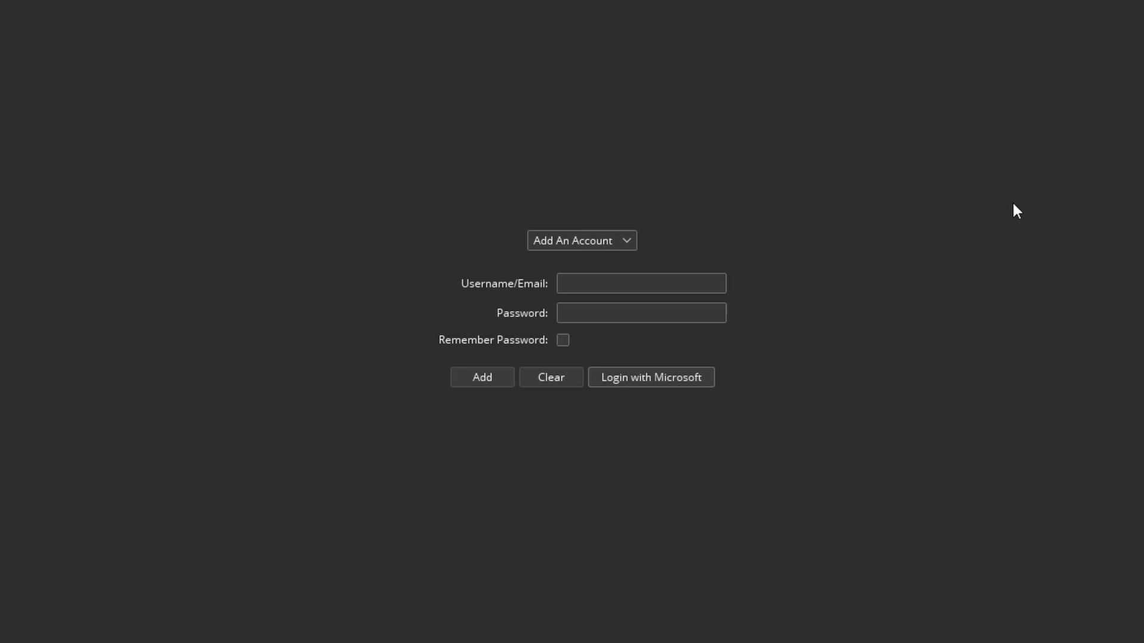
pyautogui.click(551, 242)
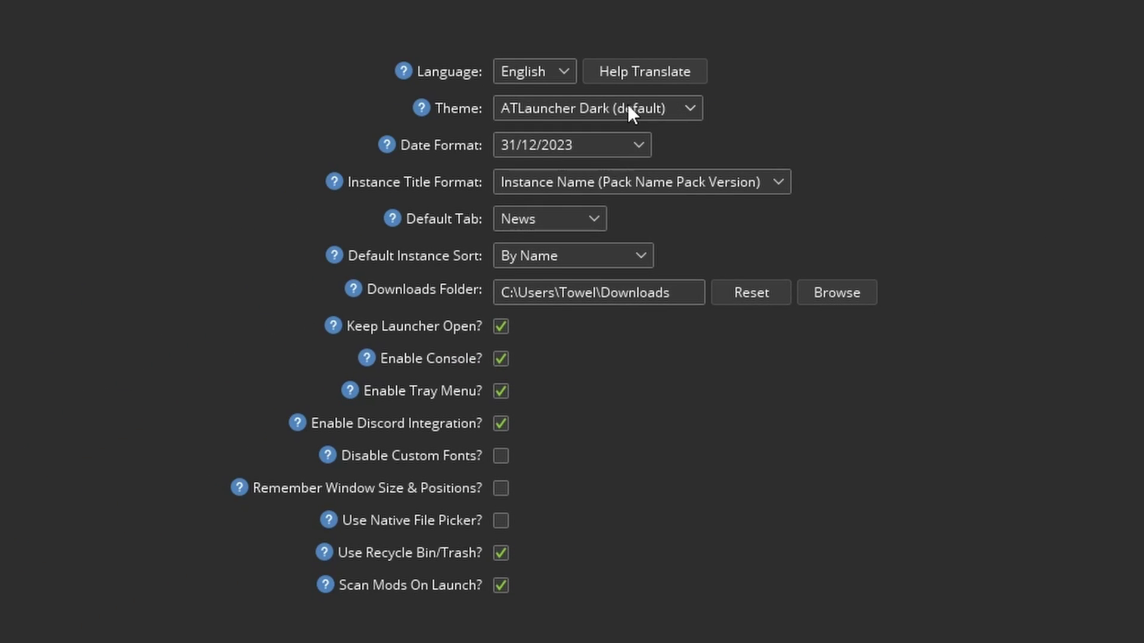
# - In General settings, set Date Format to 12/31/2023 and Default Tab to Instances
pyautogui.click(630, 110)
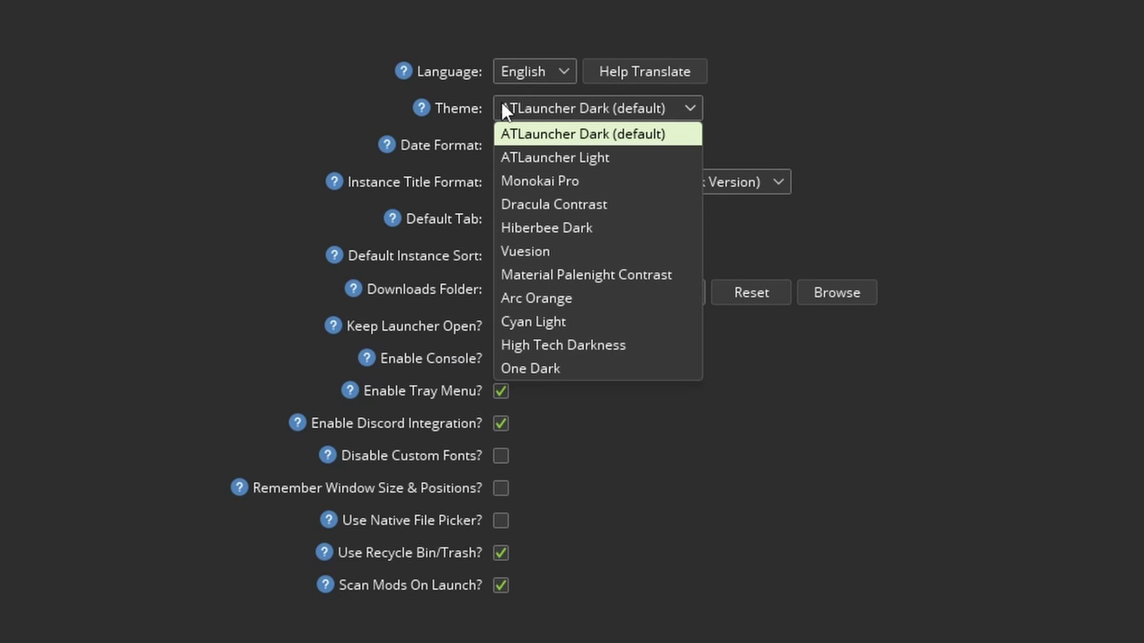
pyautogui.click(561, 143)
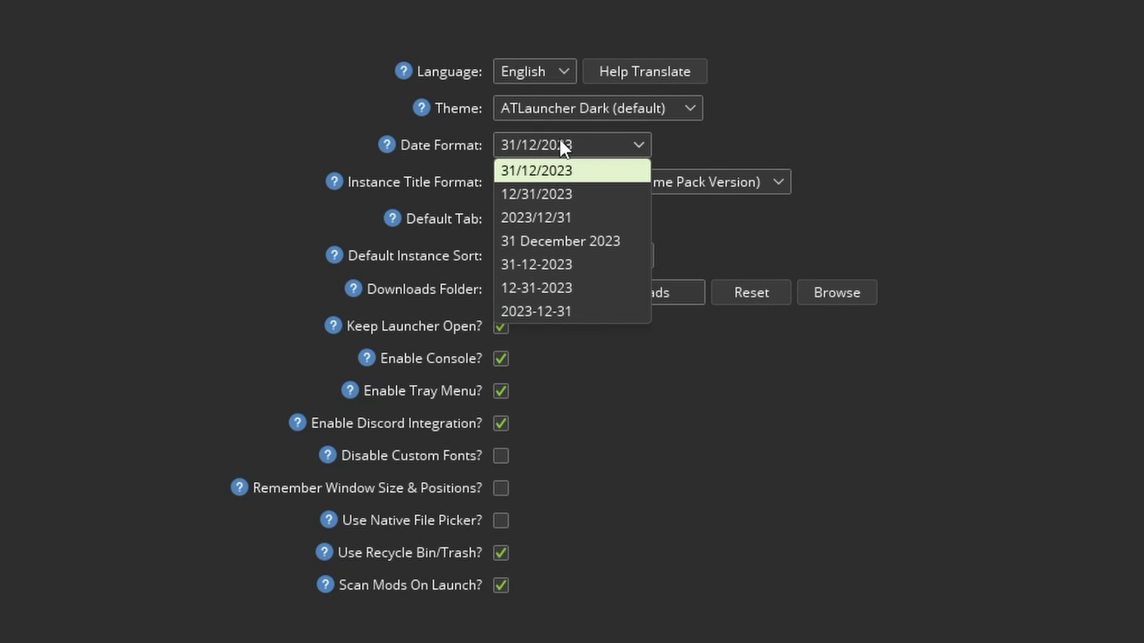
pyautogui.click(548, 194)
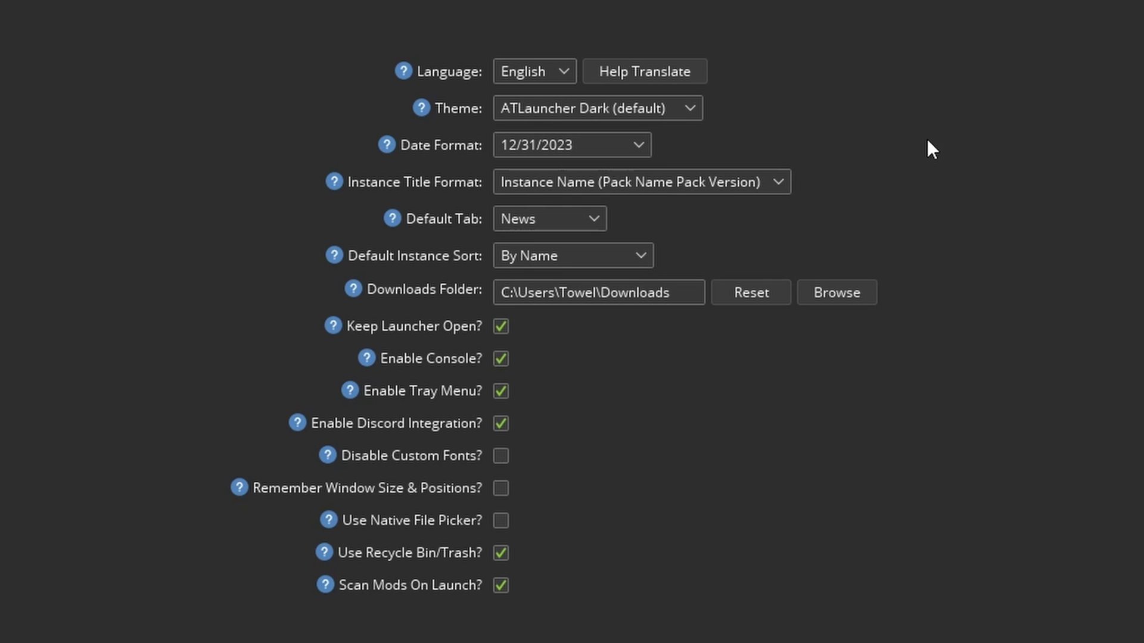
pyautogui.click(570, 220)
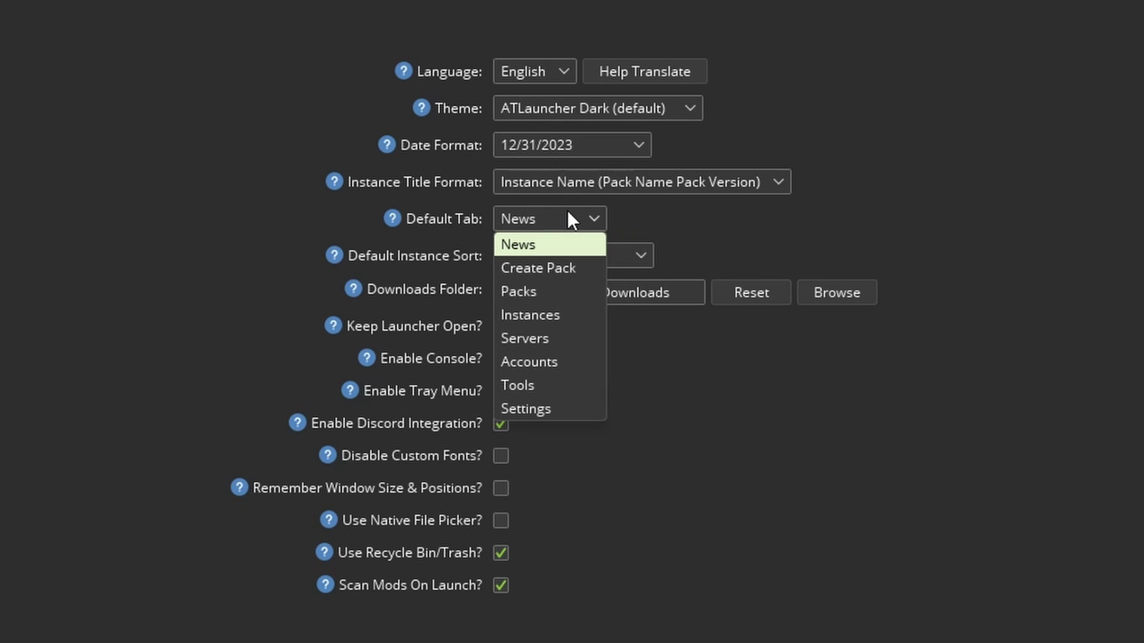
pyautogui.click(556, 311)
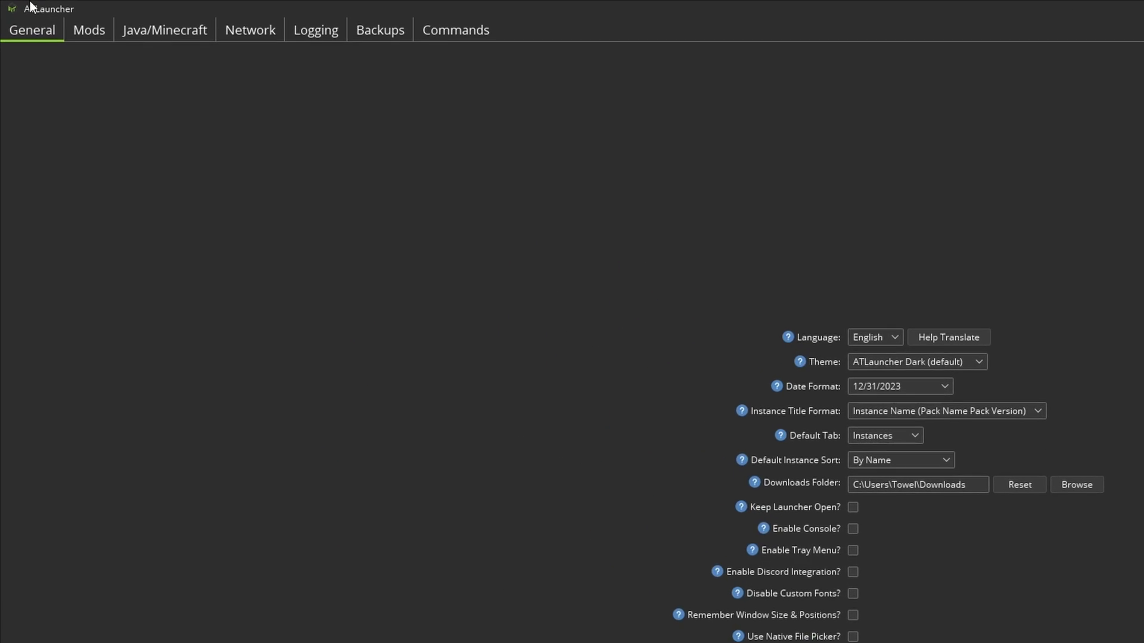
# - On the Java/Minecraft settings tab, delete the 4,096 Maximum Memory value
pyautogui.click(156, 32)
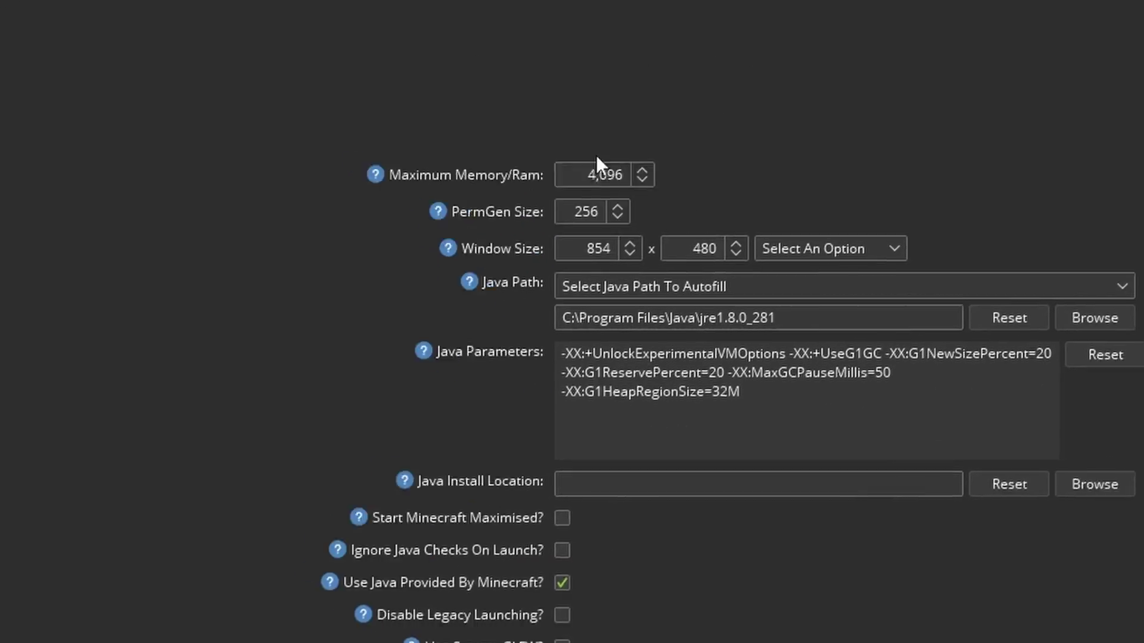
pyautogui.click(596, 160)
pyautogui.press('BackSpace')
pyautogui.press('BackSpace')
pyautogui.press('BackSpace')
pyautogui.press('BackSpace')
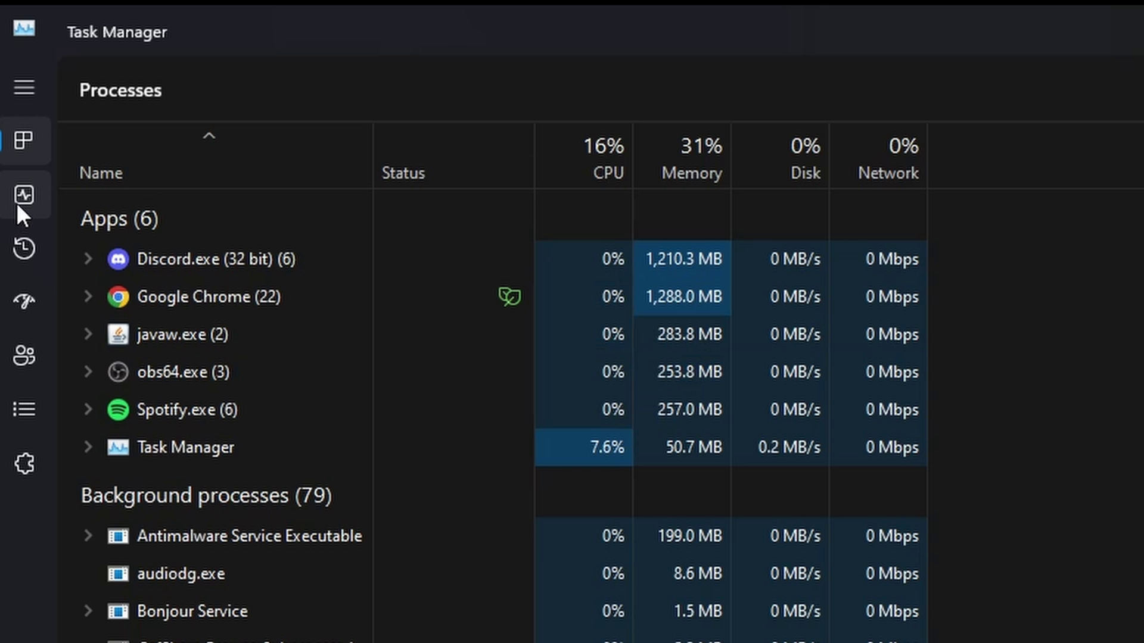
# - Check installed memory in Task Manager's Performance view: 10.0 of 31.9 GB in use
pyautogui.click(10, 73)
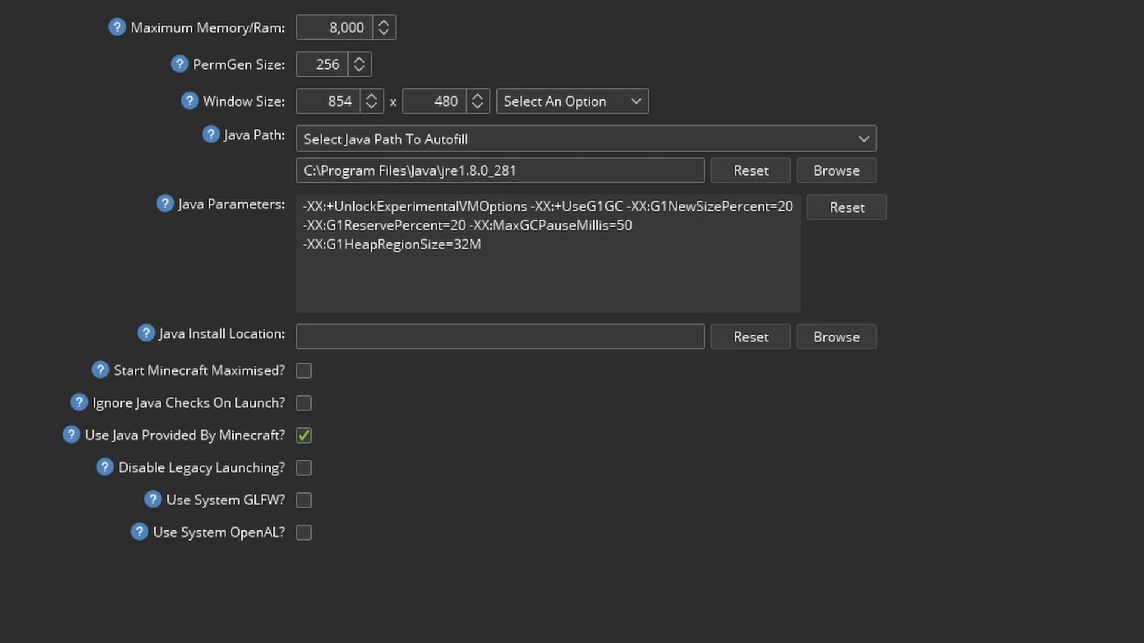
# - Install All the Mods 9 - ATM9 0.2.31 as a new instance, acknowledging the unavailable-mods notice
pyautogui.click(1094, 82)
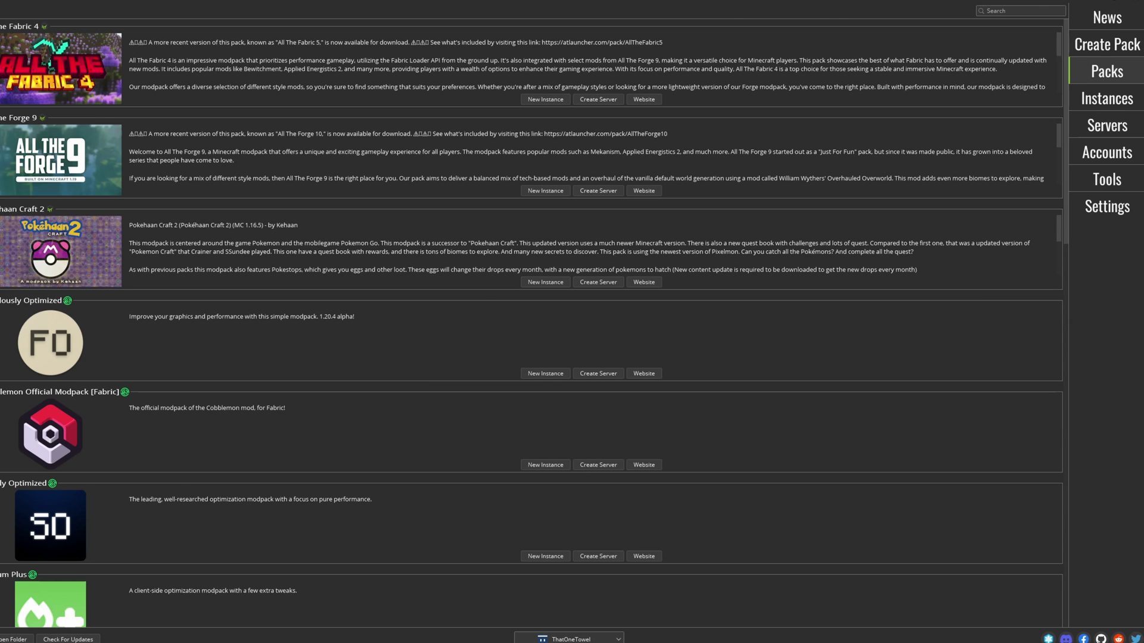
pyautogui.click(947, 11)
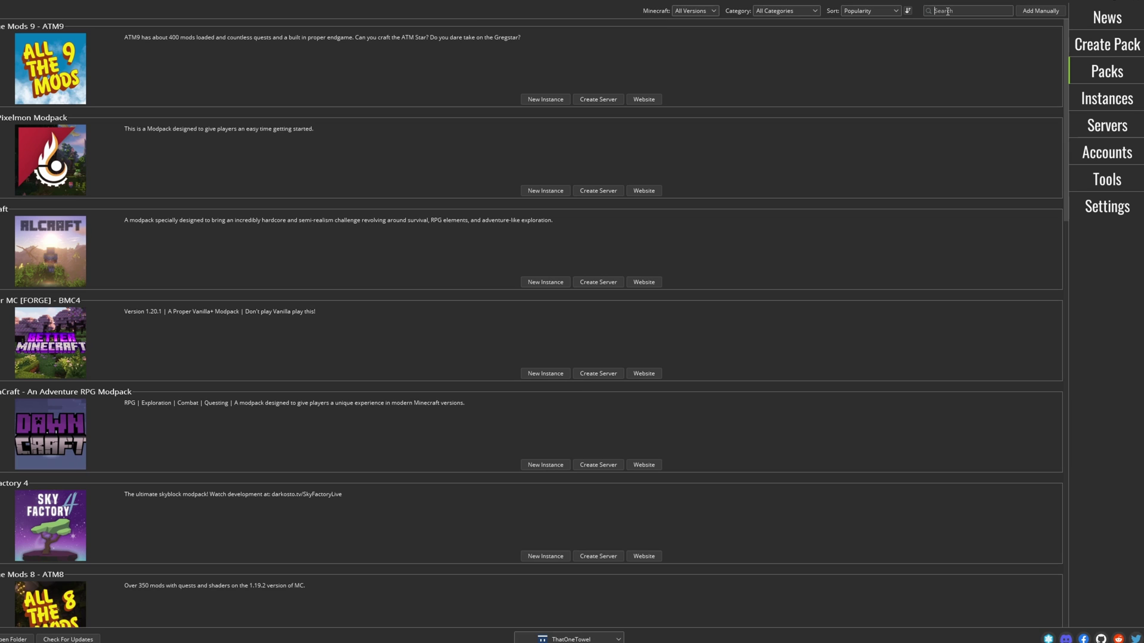
pyautogui.click(539, 99)
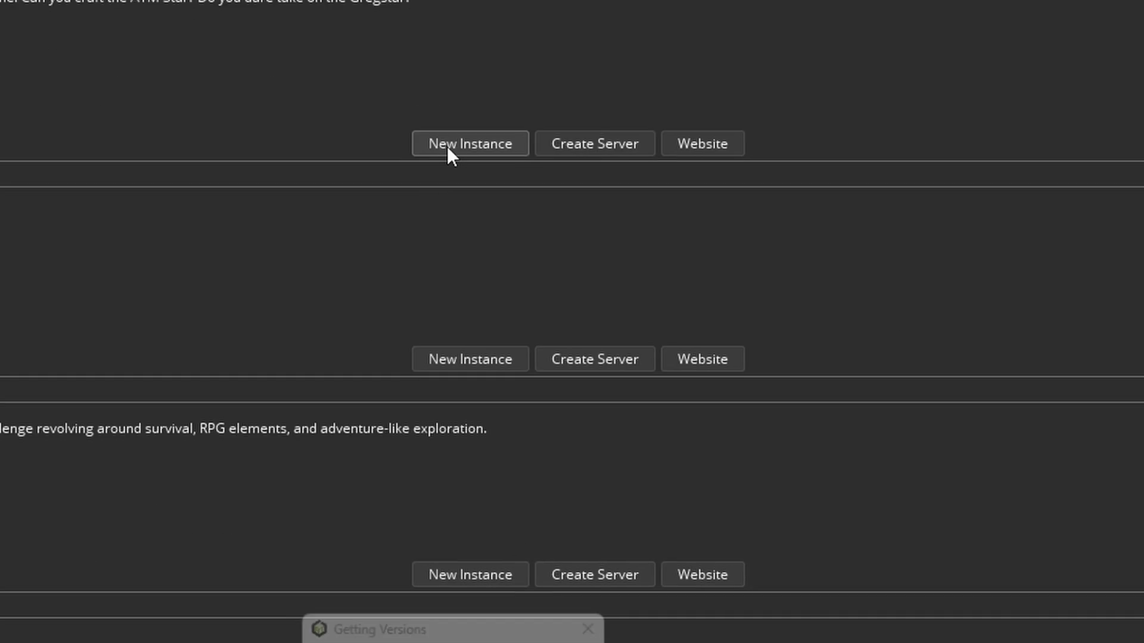
pyautogui.click(553, 473)
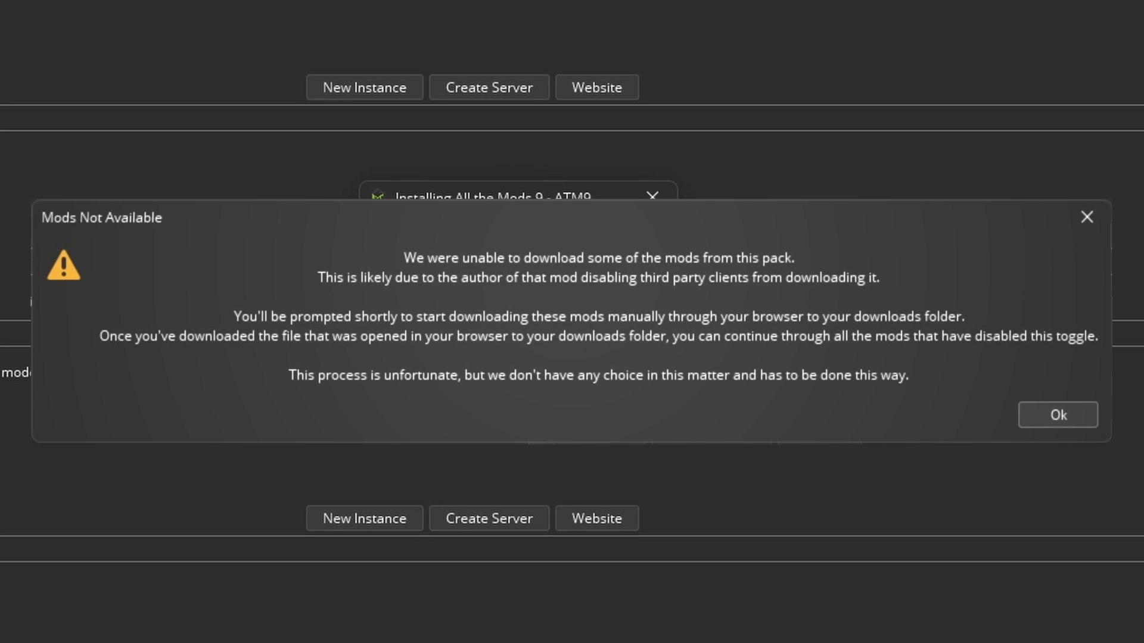
pyautogui.press('Return')
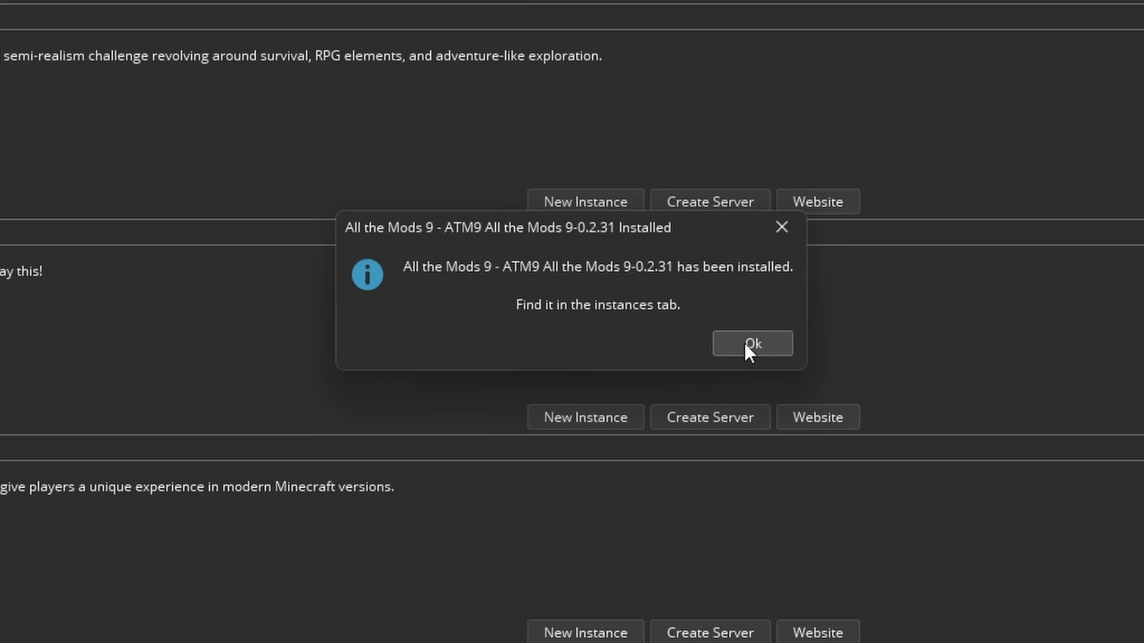
# - Add the Essential 1.2.3 mod to the ATM9 instance
pyautogui.click(746, 344)
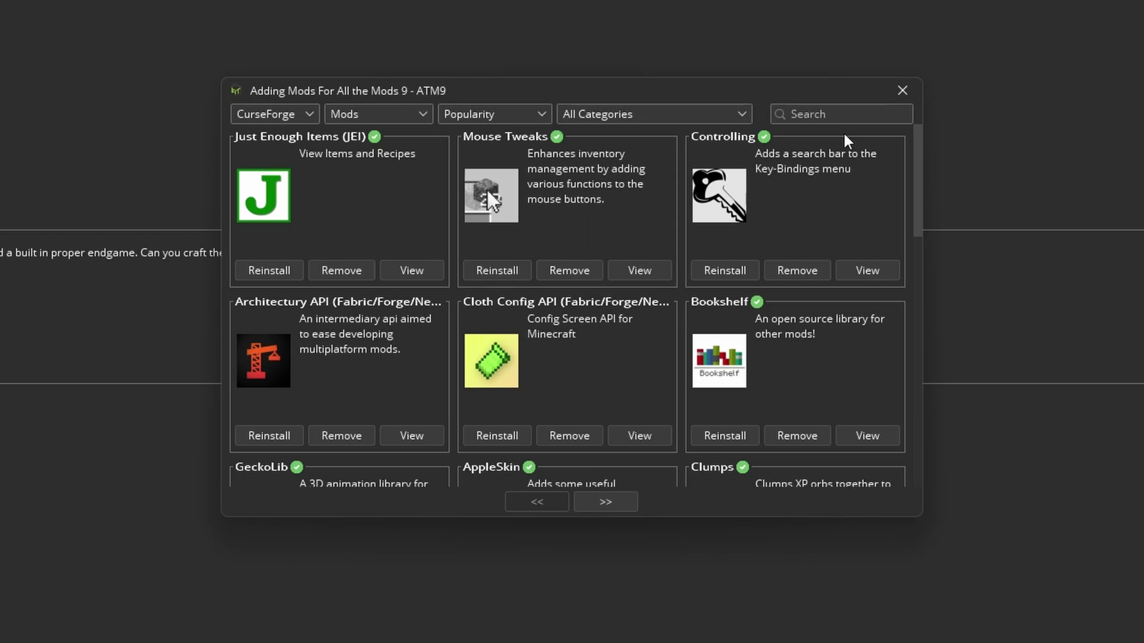
pyautogui.click(837, 114)
pyautogui.write('essential')
pyautogui.scroll(-1, 566, 310)
pyautogui.click(532, 393)
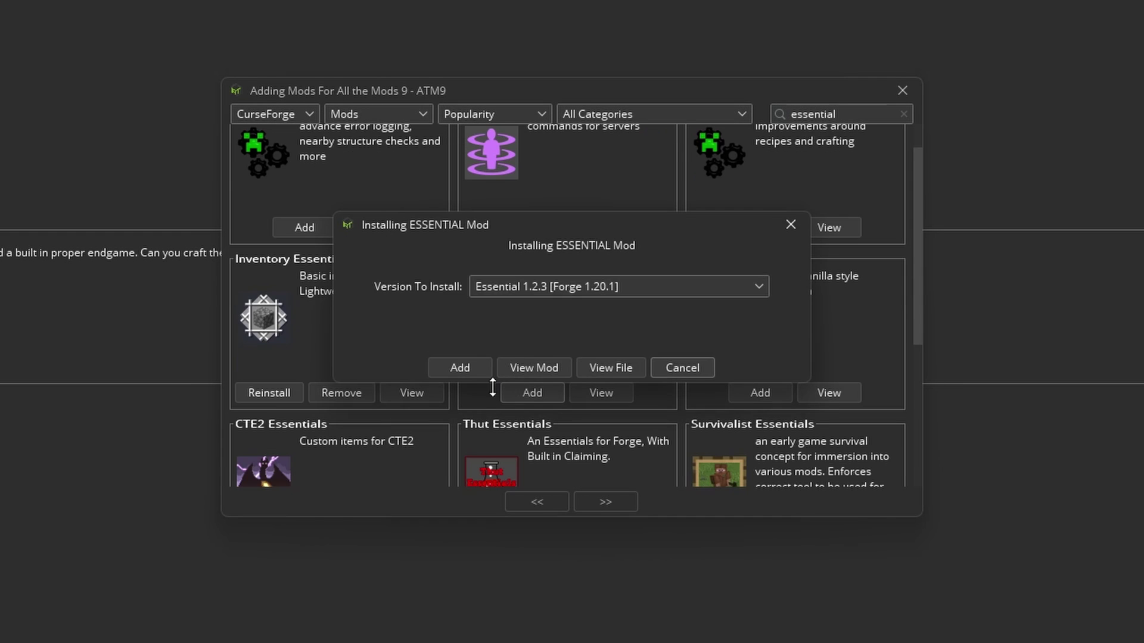
pyautogui.click(459, 368)
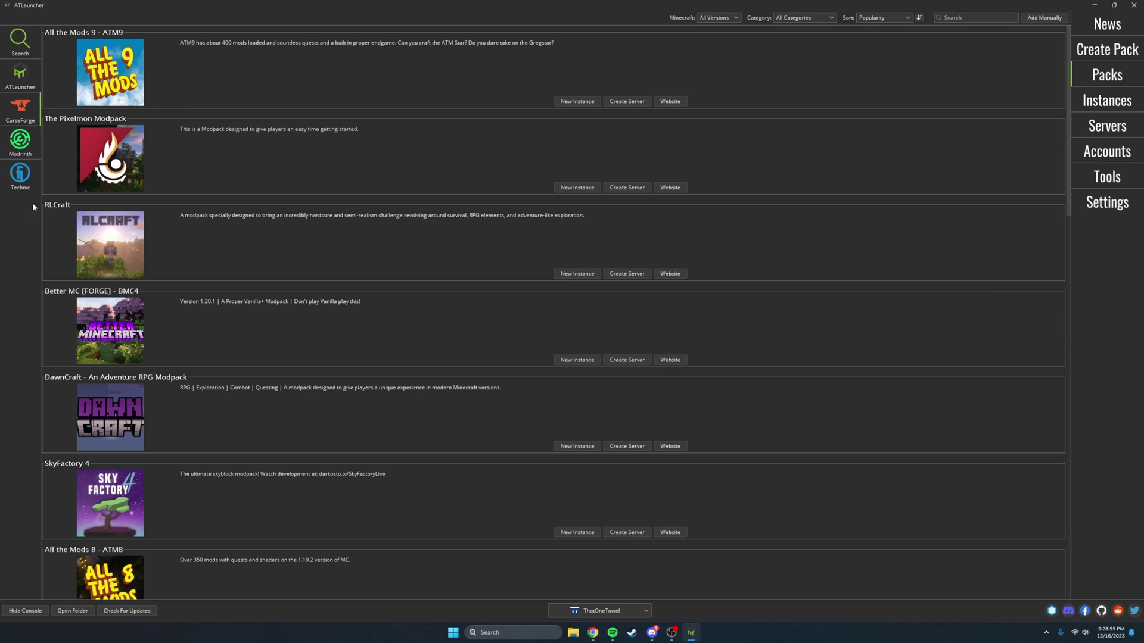
# - Create a new instance of the Additive modpack from Modrinth
pyautogui.click(20, 142)
pyautogui.scroll(-3, 322, 321)
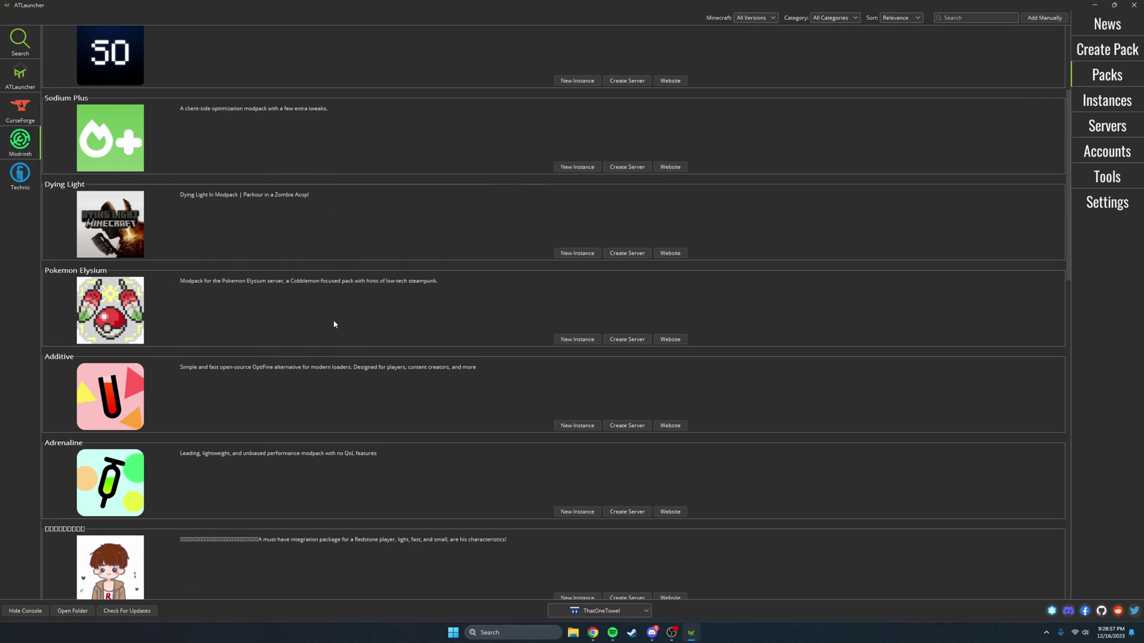
pyautogui.click(577, 425)
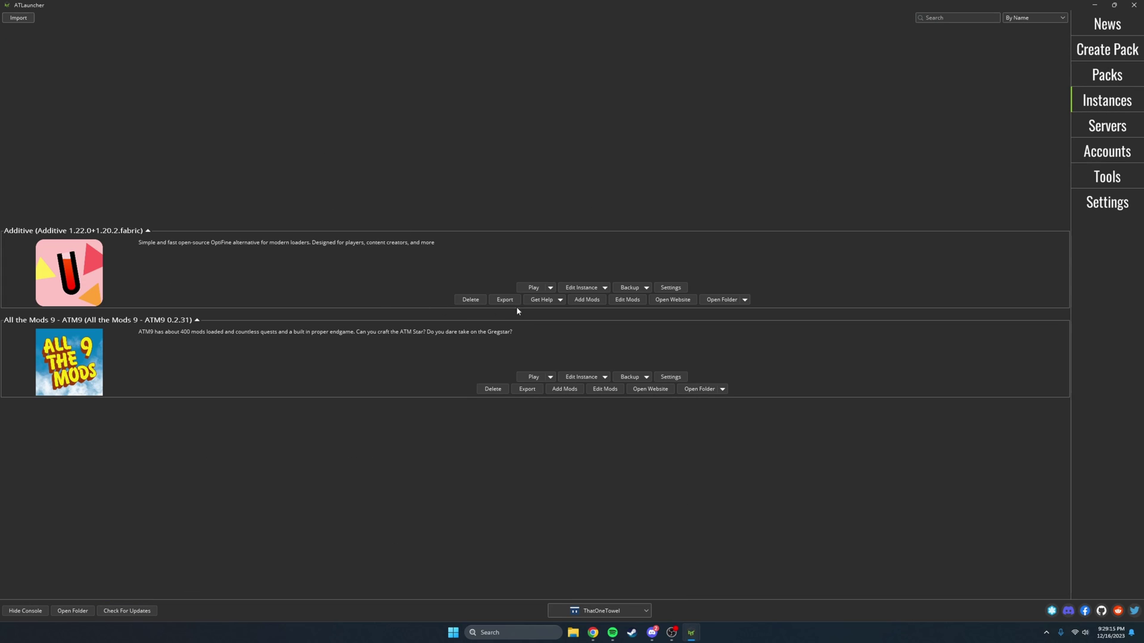
# - Add the ESSENTIAL Mod from Modrinth to the Additive instance
pyautogui.click(579, 303)
pyautogui.click(416, 220)
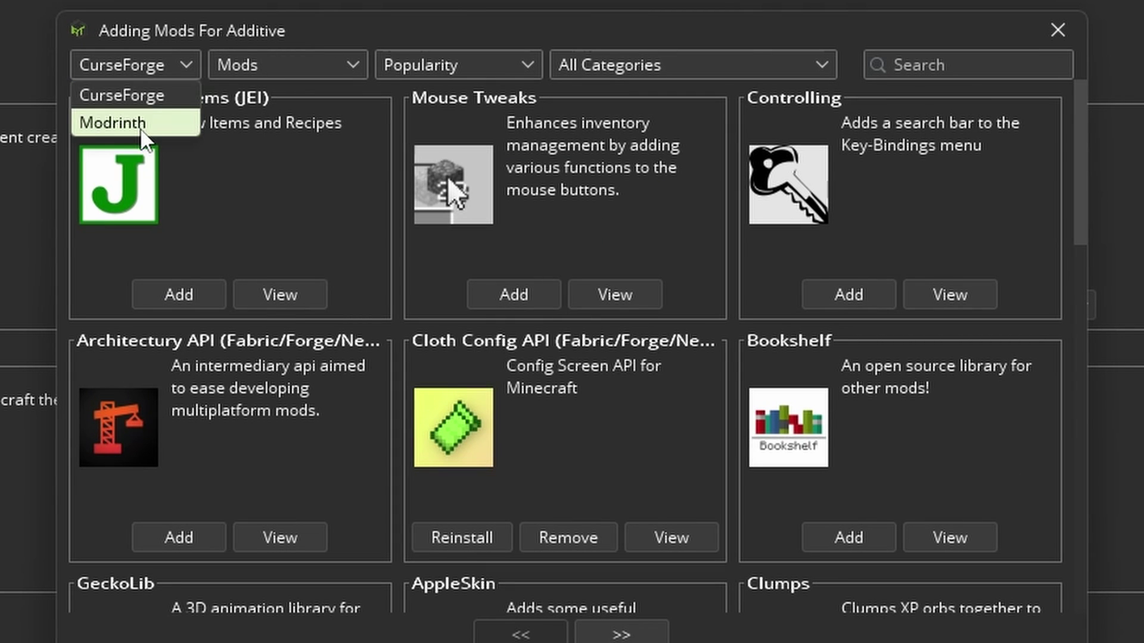
pyautogui.click(113, 123)
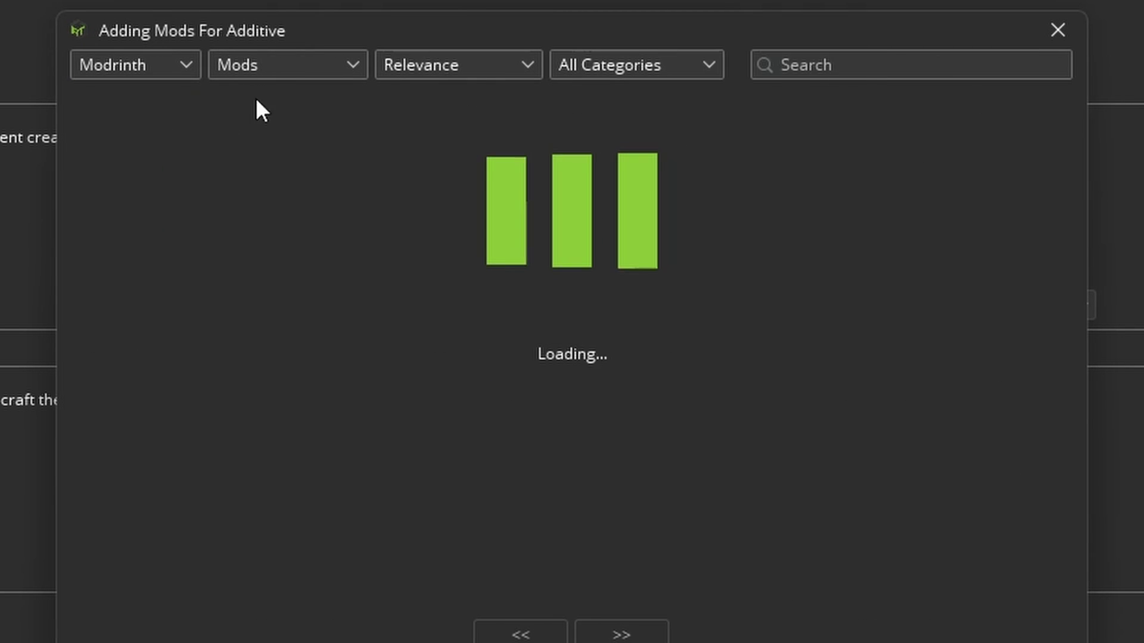
pyautogui.click(894, 65)
pyautogui.write('essential')
pyautogui.click(235, 258)
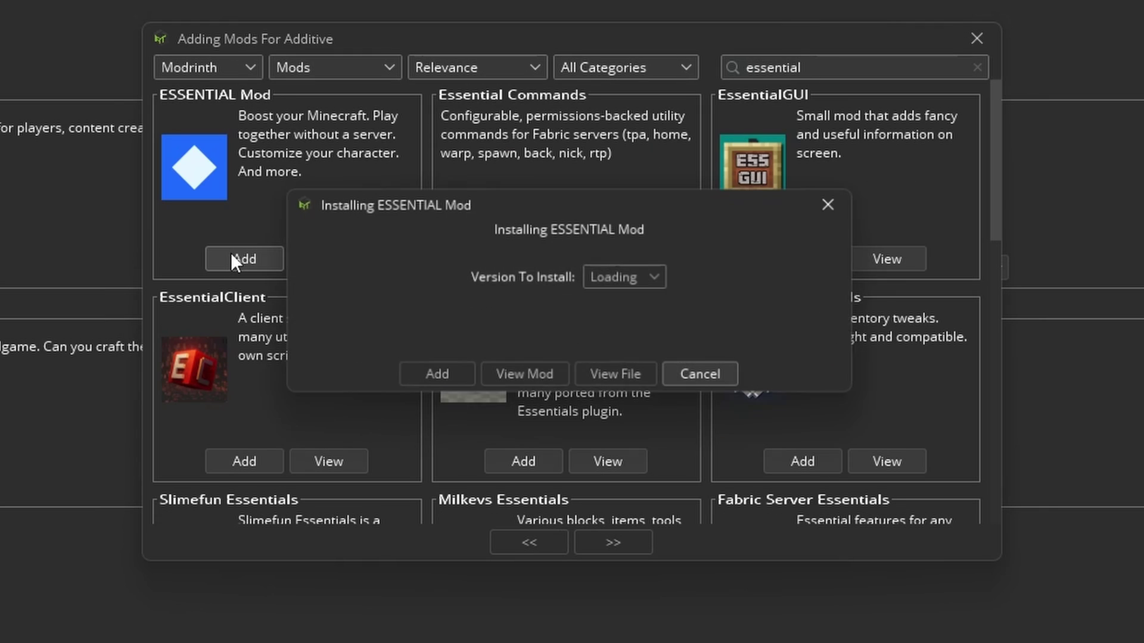
pyautogui.click(430, 377)
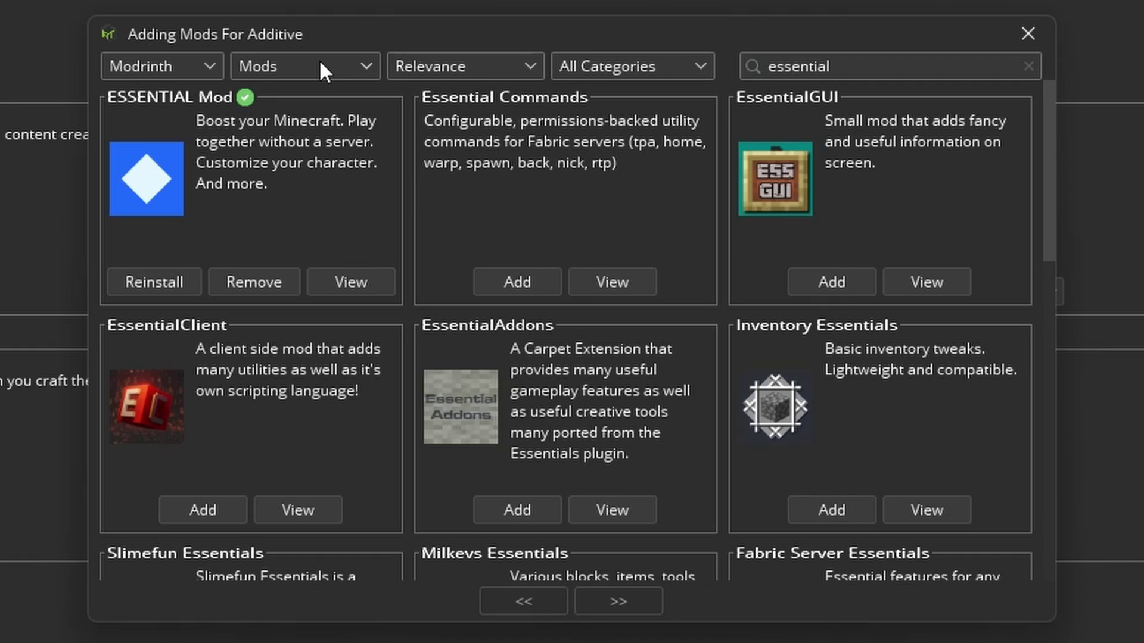
# - Add the Default Dark Mode 1.20.2+ resource pack from CurseForge to Additive
pyautogui.click(319, 59)
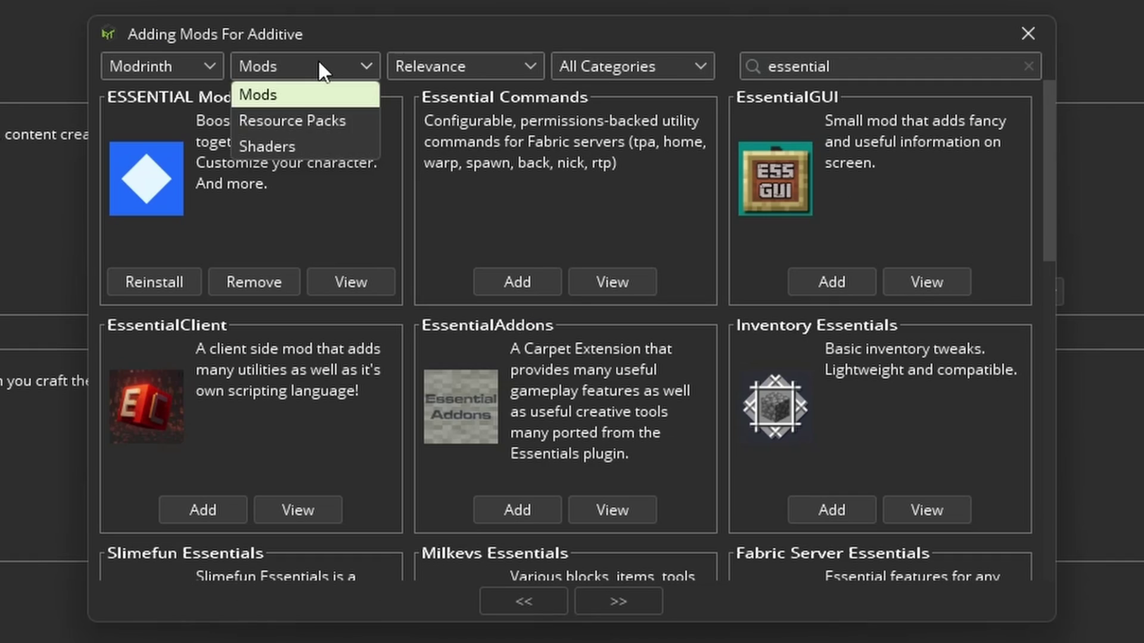
pyautogui.click(262, 97)
pyautogui.click(178, 74)
pyautogui.click(149, 94)
pyautogui.write('dark')
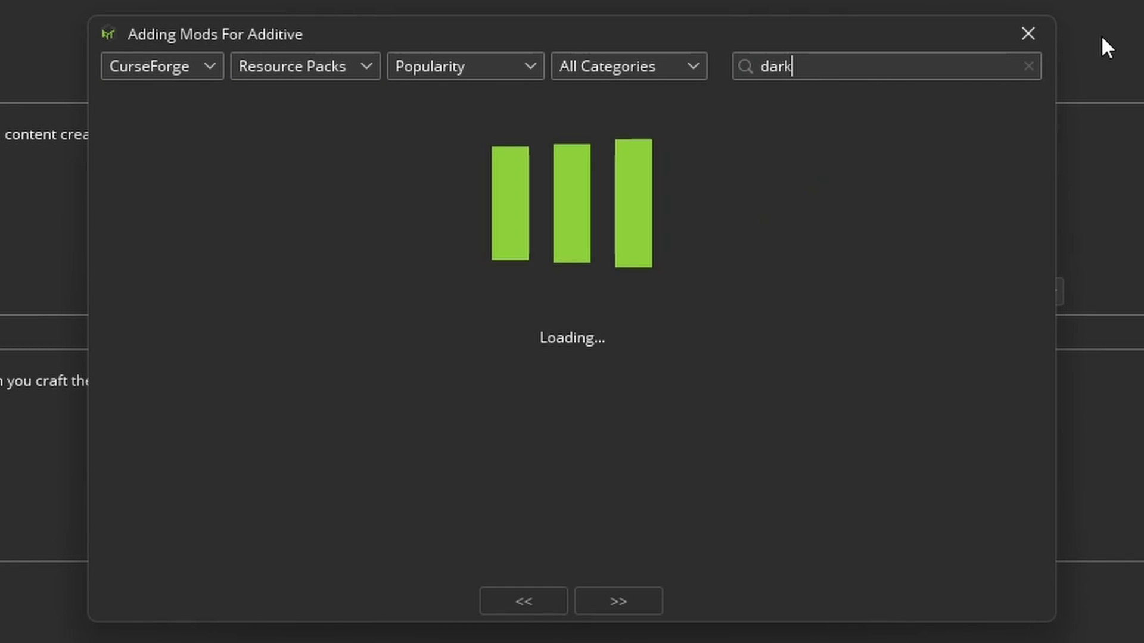
pyautogui.click(517, 280)
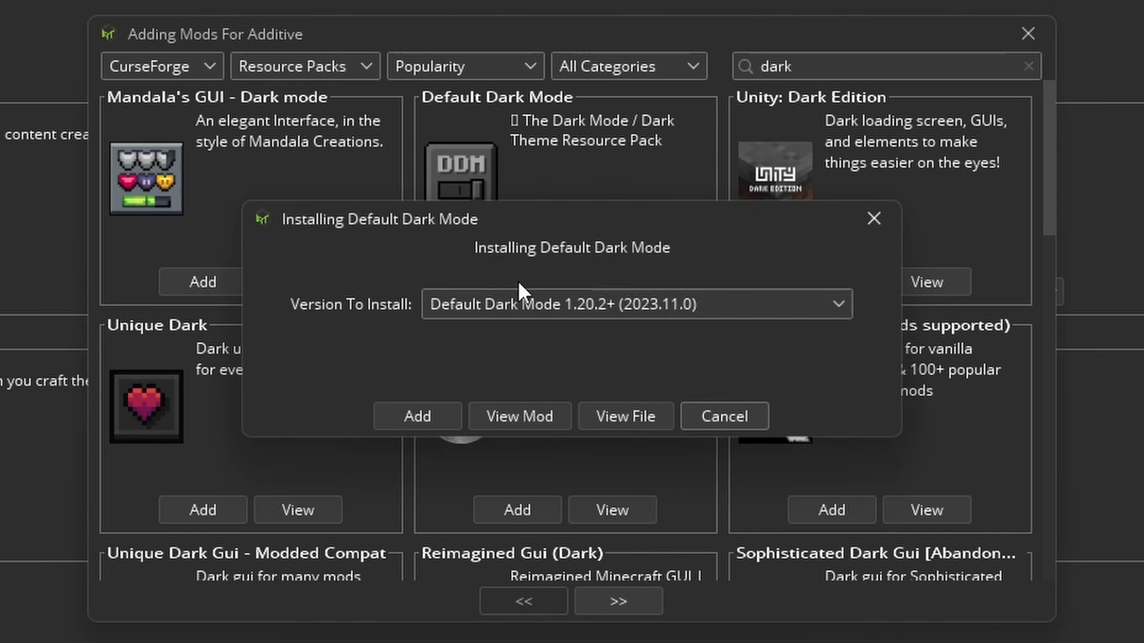
pyautogui.click(416, 413)
# - Add the Nether Portal Spread mod from Modrinth to Additive
pyautogui.click(1027, 66)
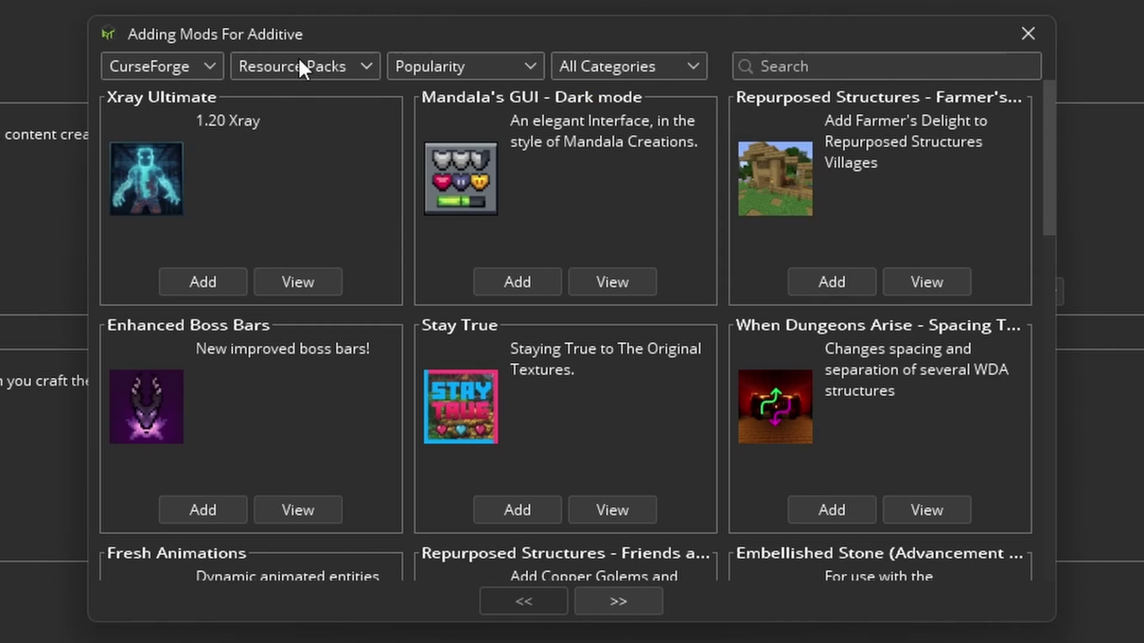
pyautogui.click(297, 62)
pyautogui.click(268, 146)
pyautogui.click(179, 66)
pyautogui.click(152, 118)
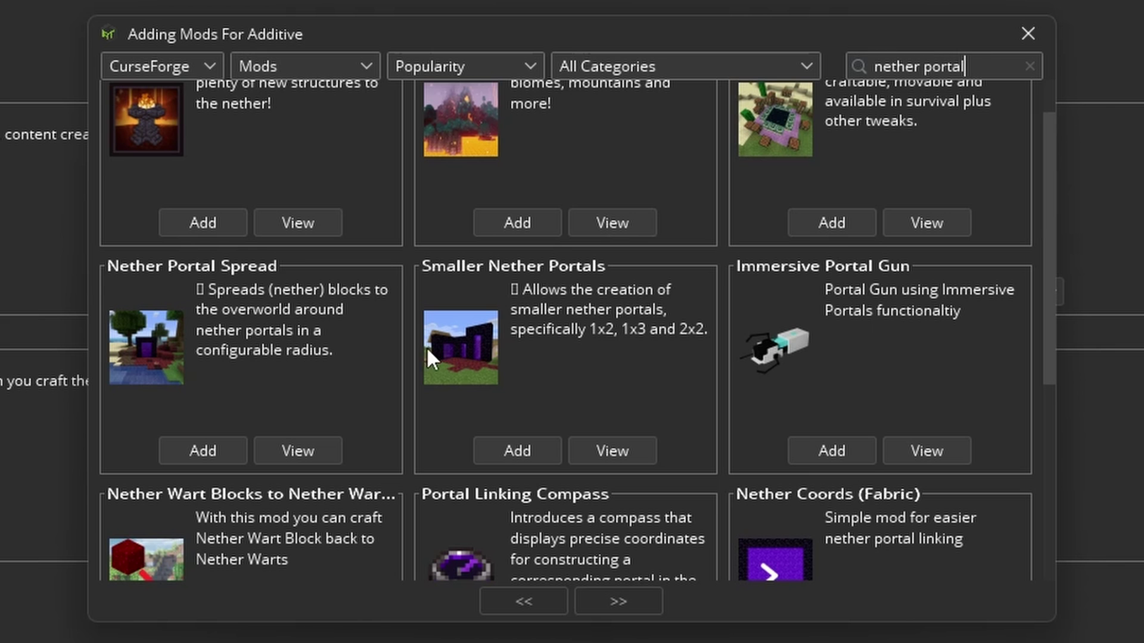
pyautogui.click(209, 447)
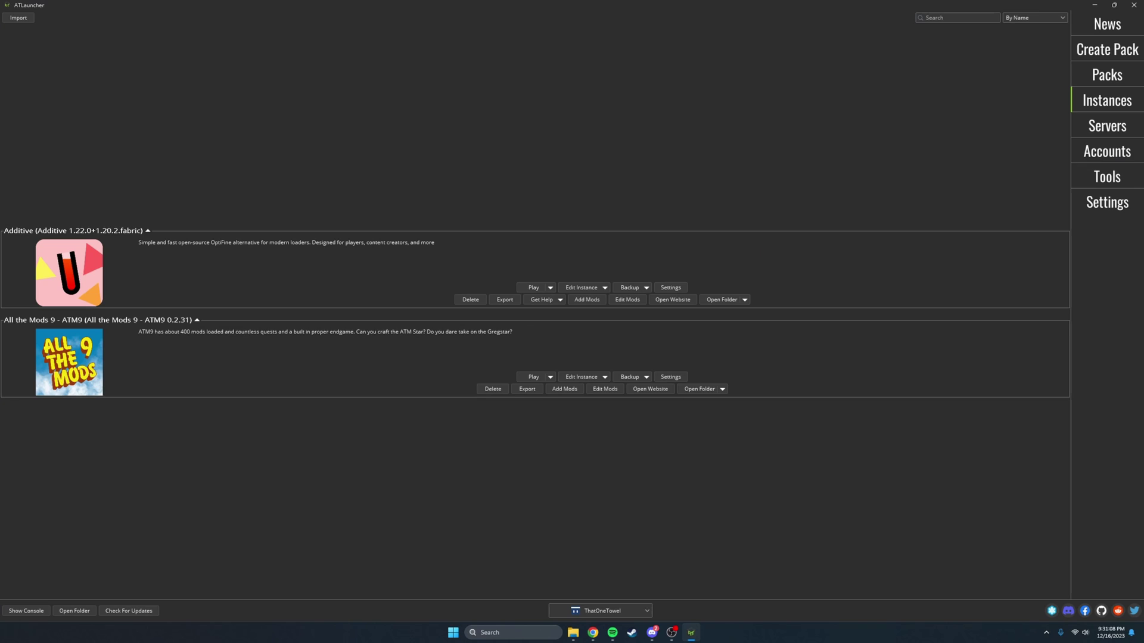
# - Build a Minecraft 1.20.4 server from Create Pack using the Forge 49.0.9 loader
pyautogui.click(1101, 51)
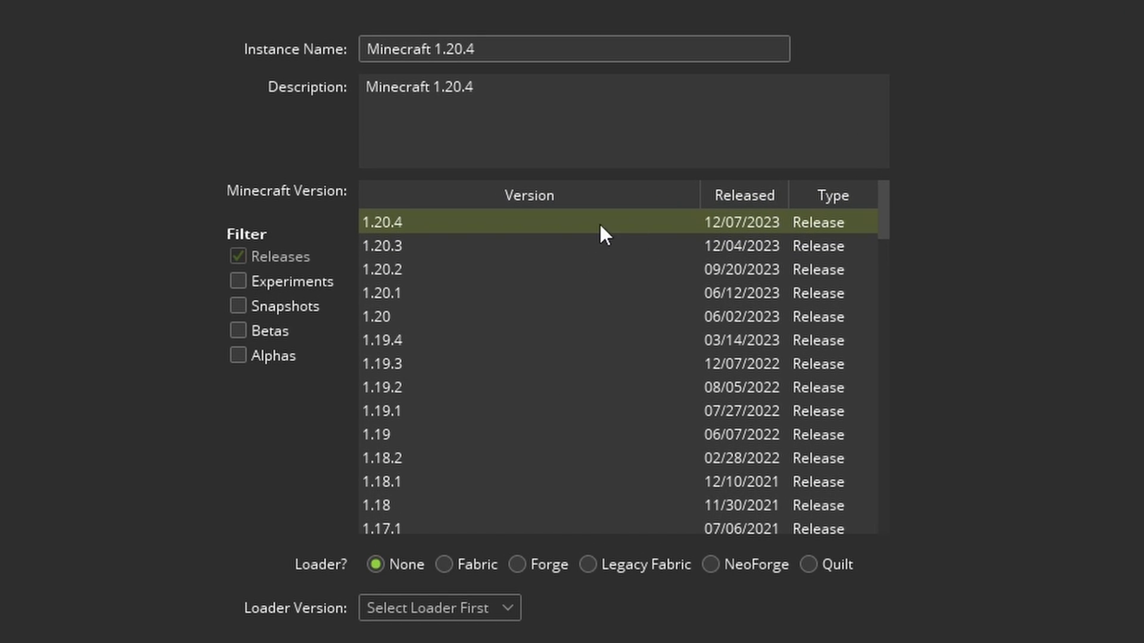
pyautogui.click(393, 225)
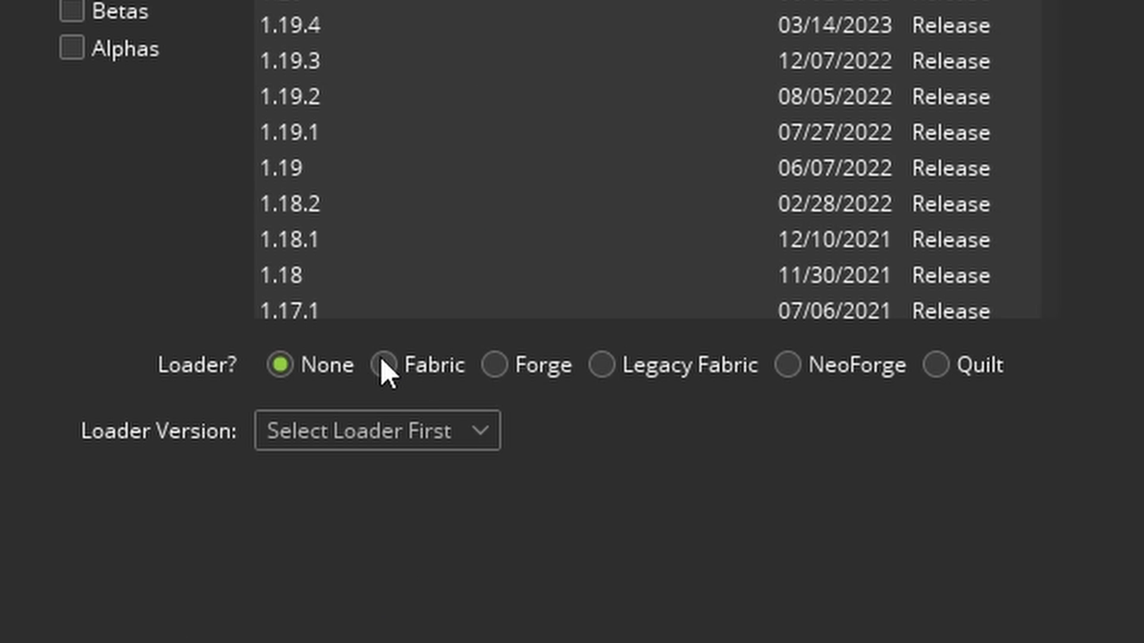
pyautogui.click(445, 564)
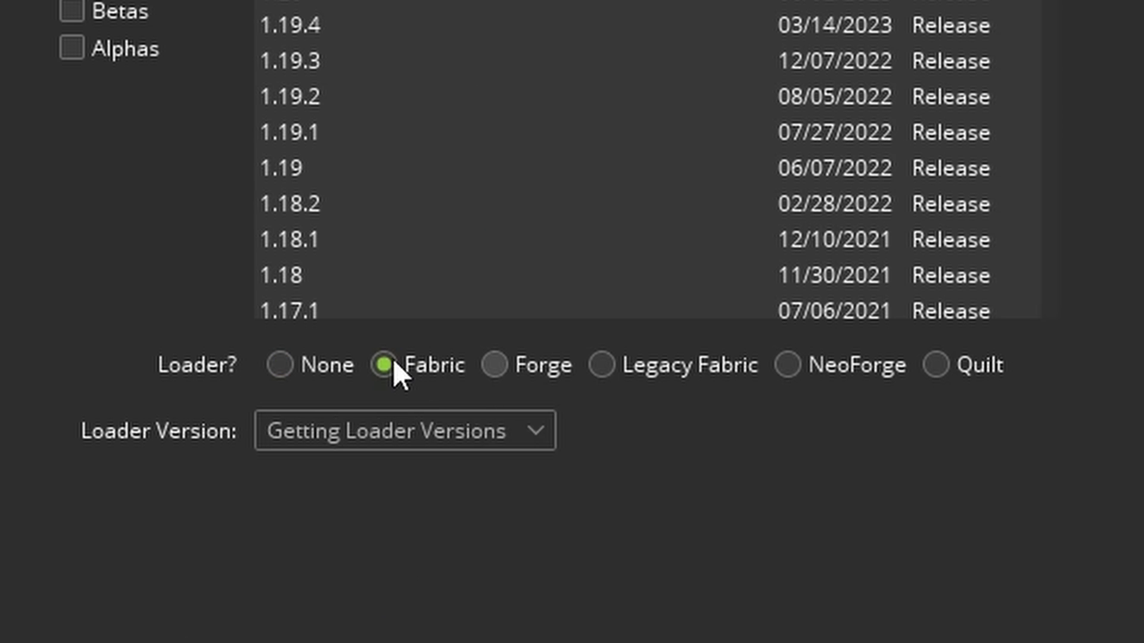
pyautogui.click(517, 564)
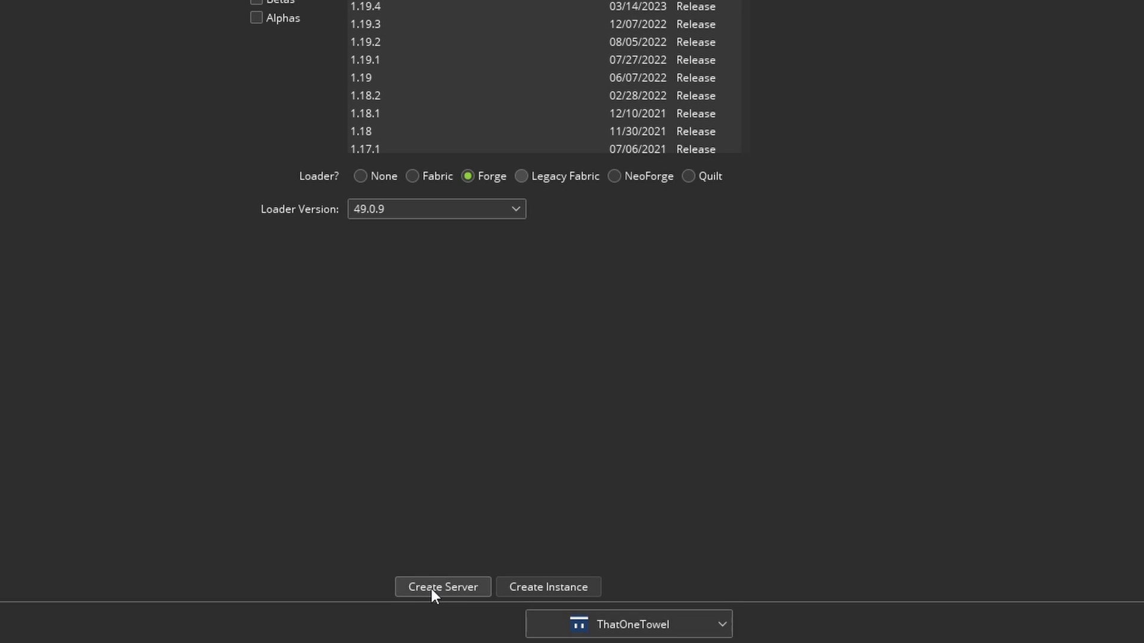
pyautogui.click(422, 642)
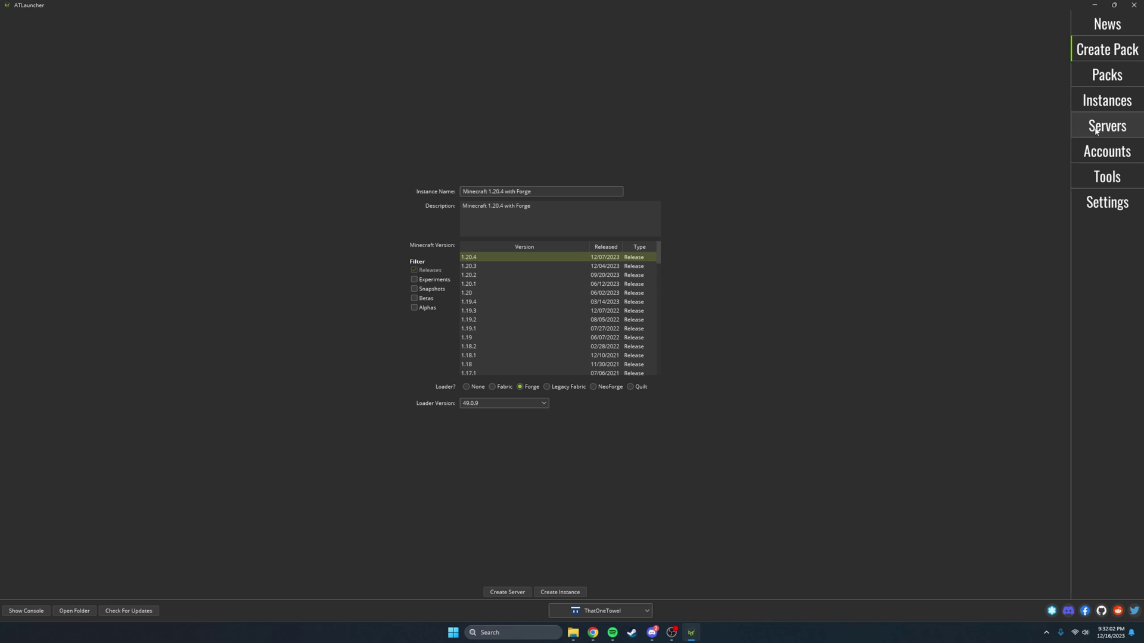
# - Confirm the 1.20.4 Forge server appears under Servers, then select the existing player account
pyautogui.click(1096, 131)
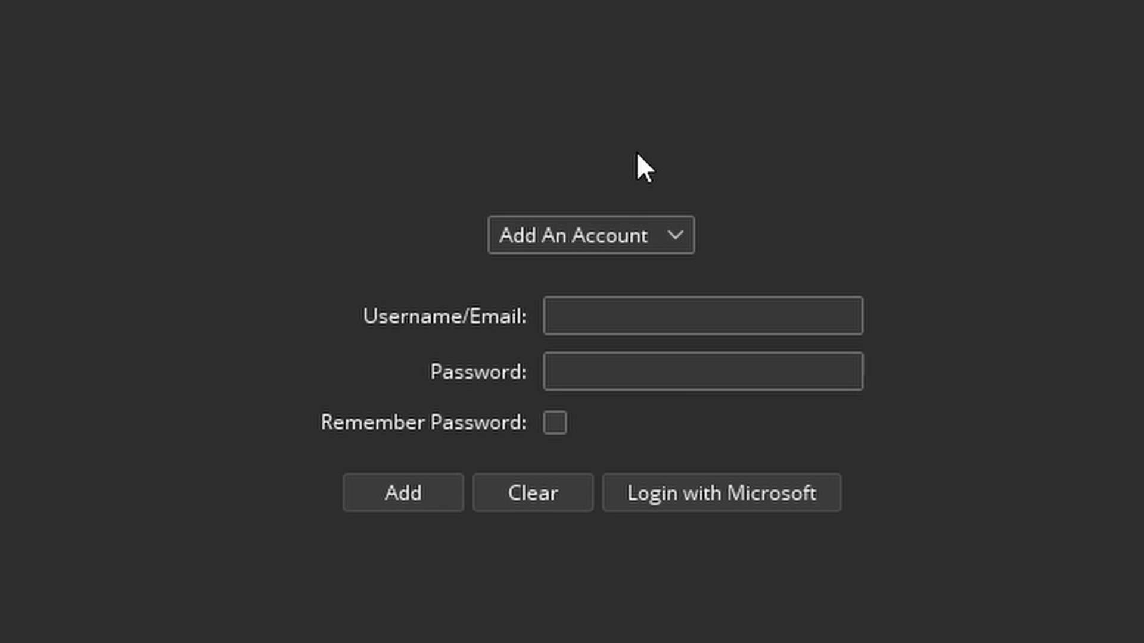
pyautogui.click(585, 238)
pyautogui.click(567, 316)
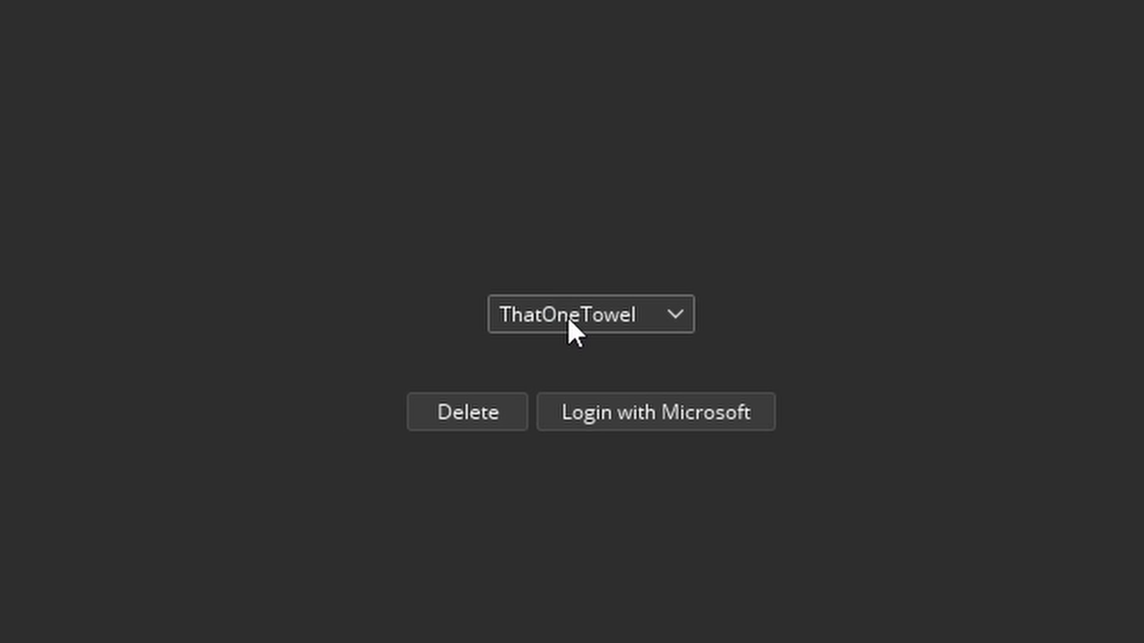